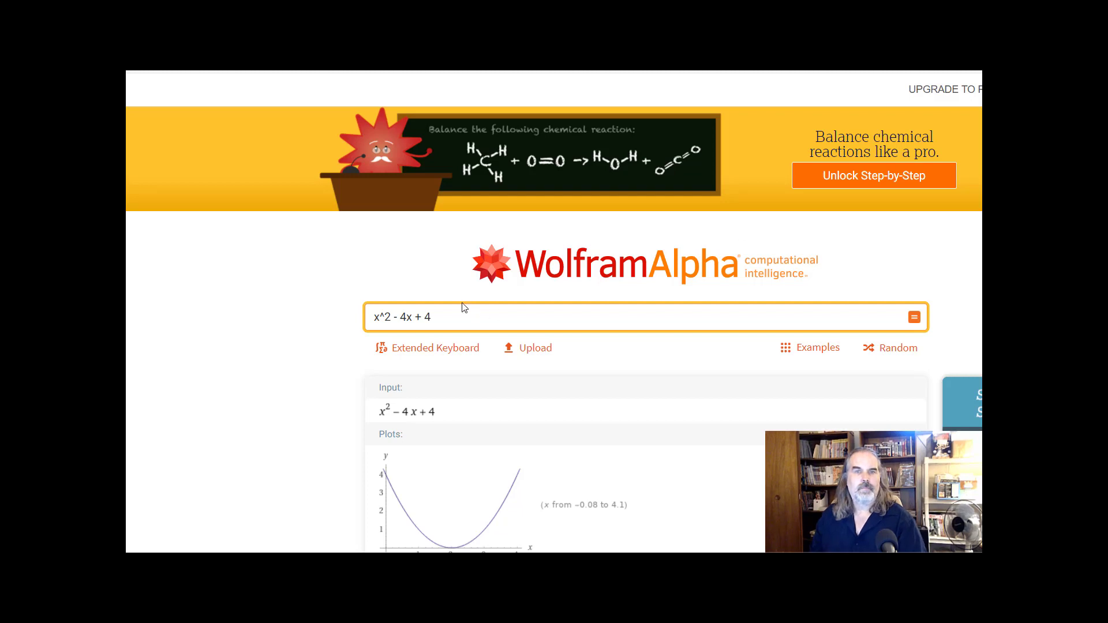
Step: Replace the x^2 - 4x + 4 query with the matrix {{3,-7,0},{0,3,-7},{1,0,-1}}
drag(455, 314, 325, 323)
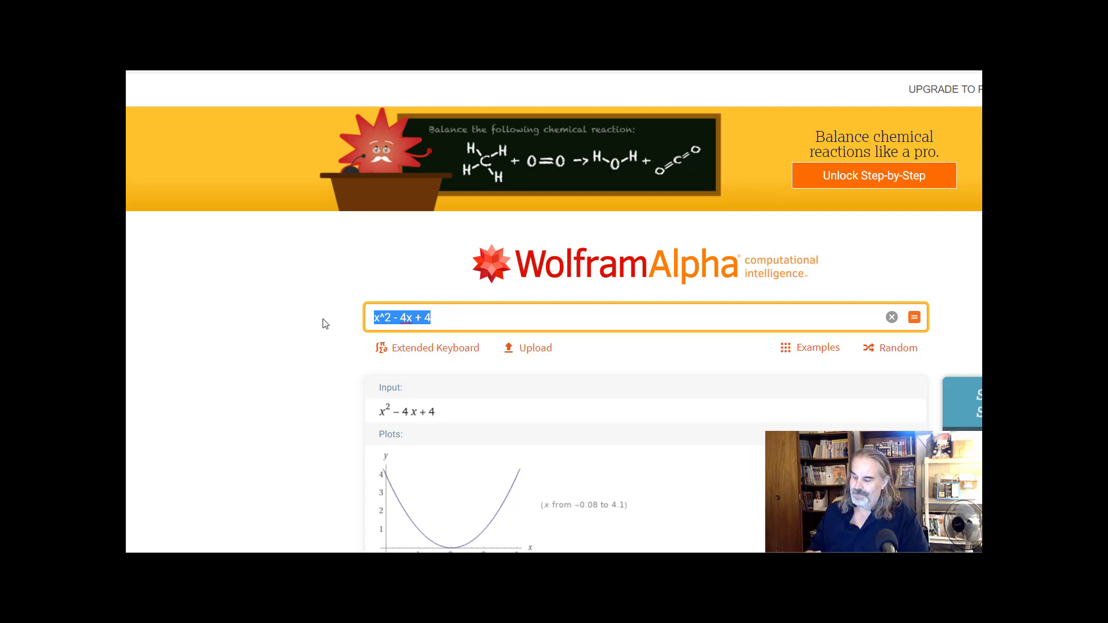
text(()
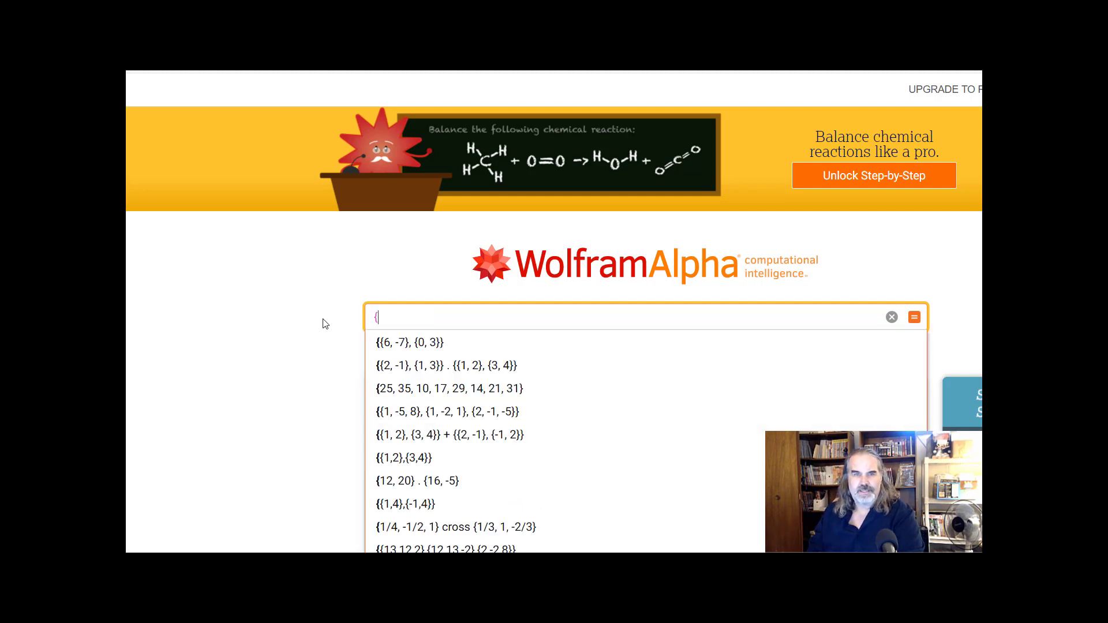
text(})
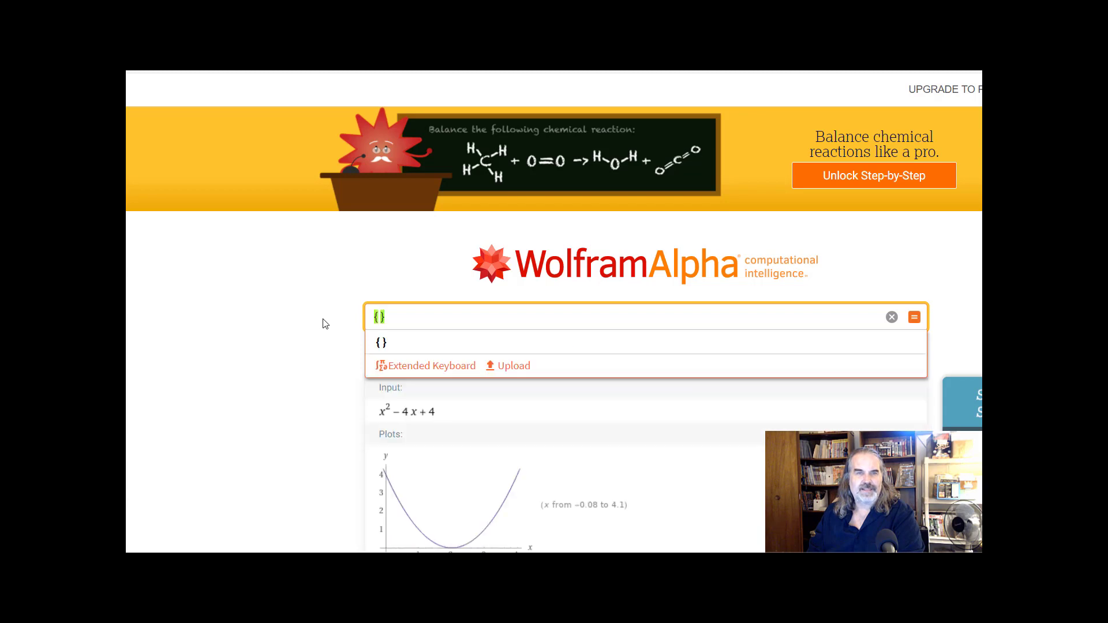
key(BackSpace)
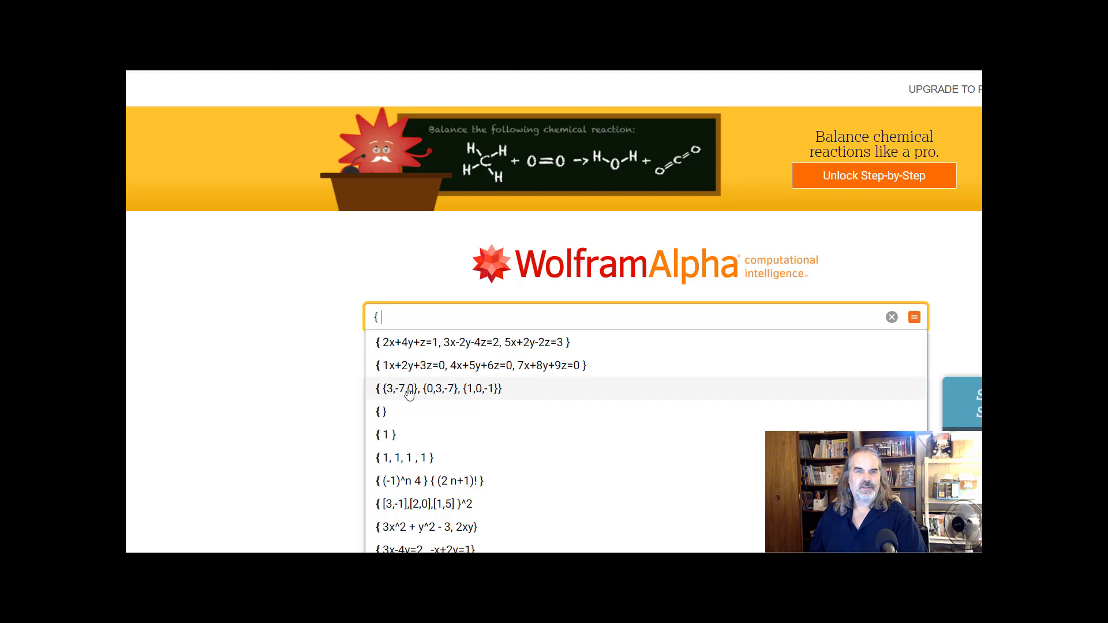
click(409, 388)
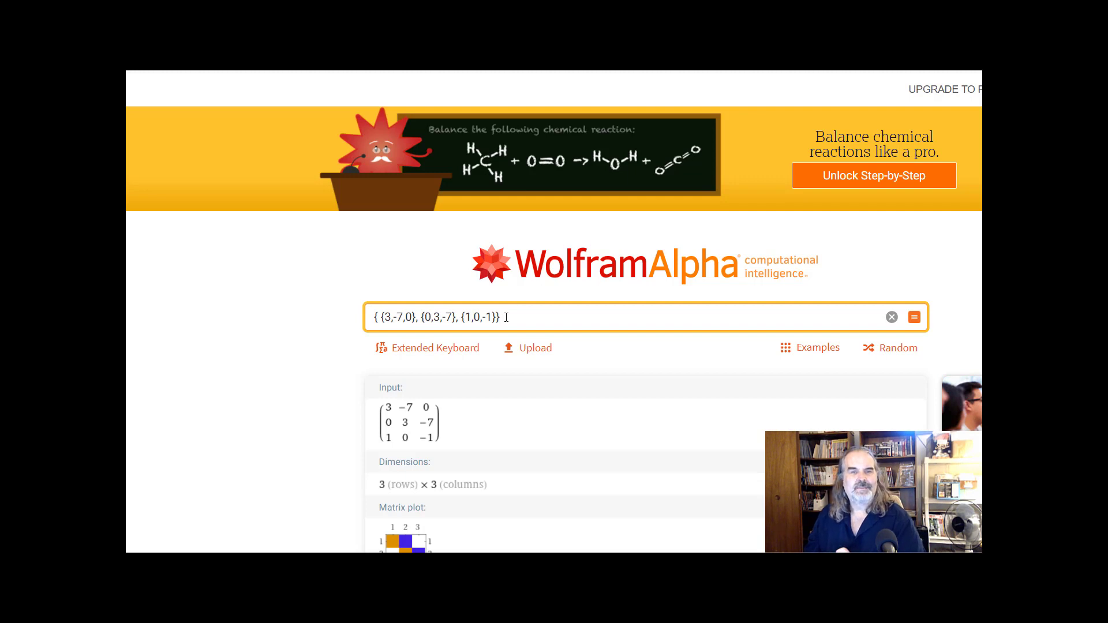
Step: Multiply the matrix by {{1,2},{3,4},{5,6}}, getting {{-18,-22},{-26,-30},{-4,-4}}
click(506, 318)
text(*)
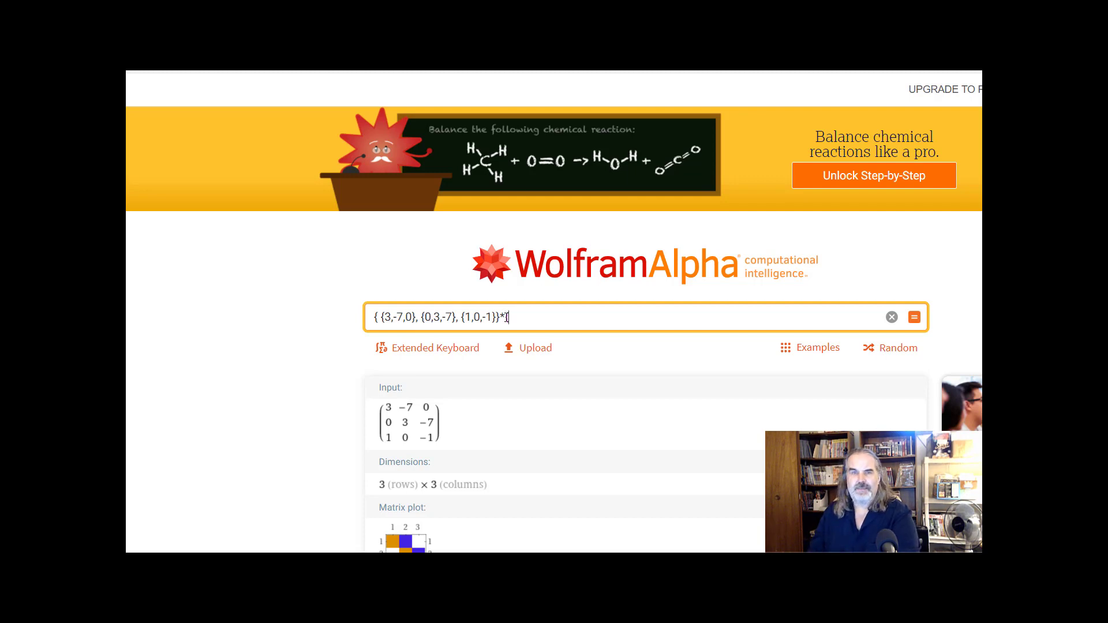
text({)
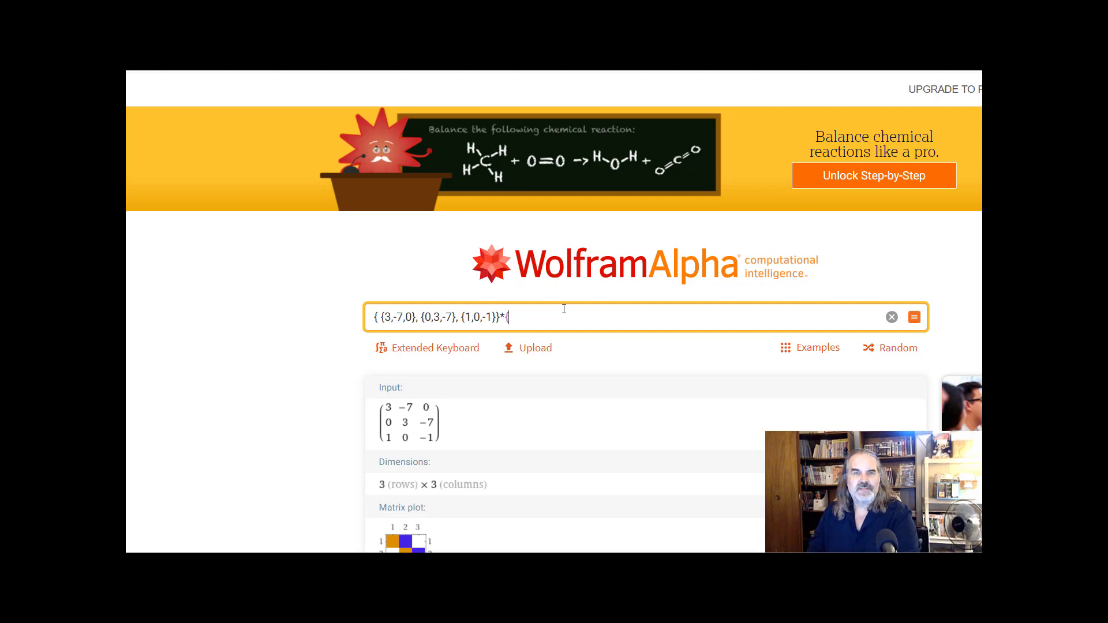
text({1,2},{)
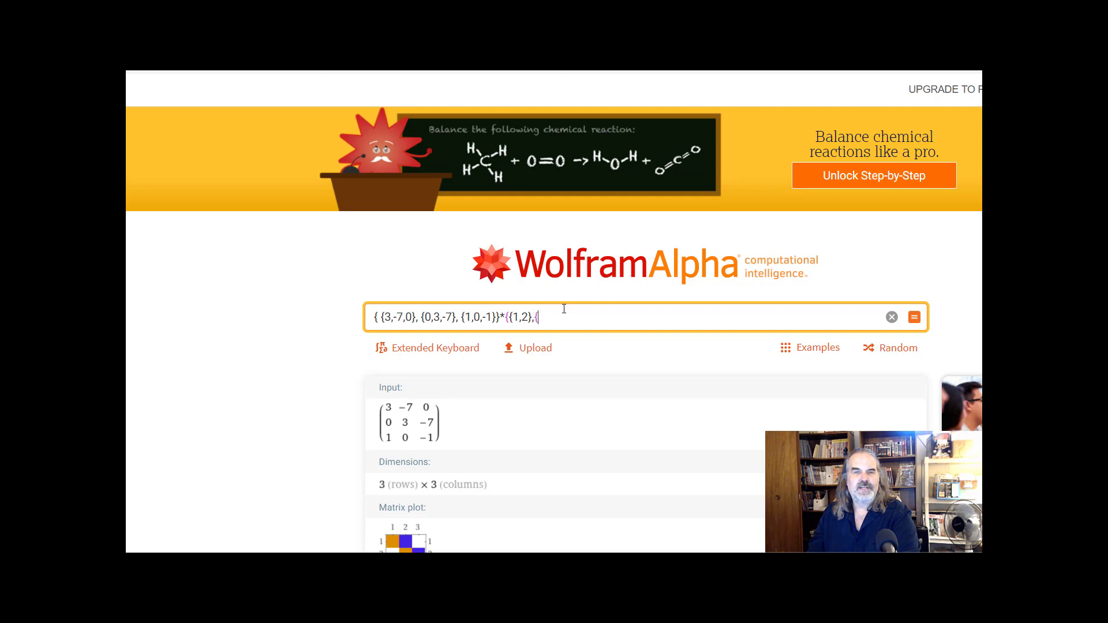
text(3,4},{5,6}})
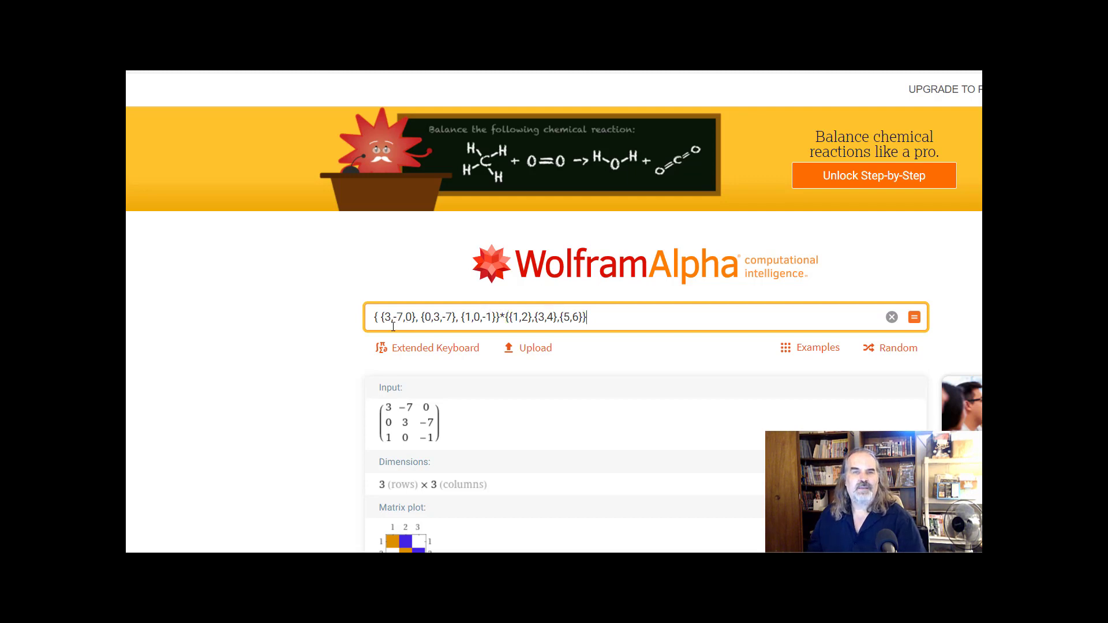
click(503, 316)
text(*)
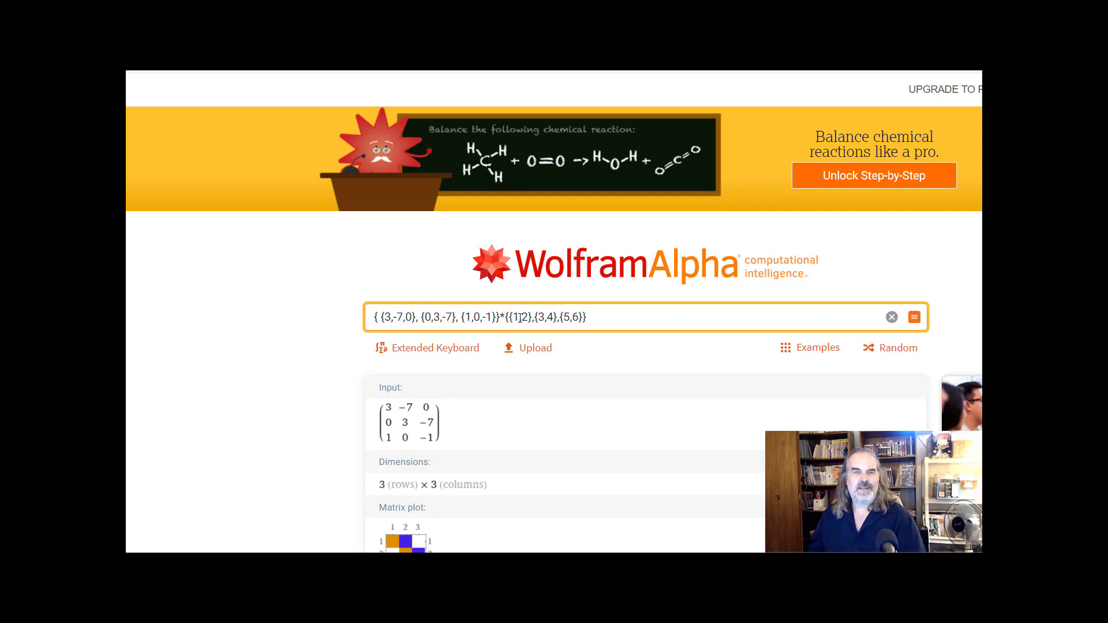
click(606, 315)
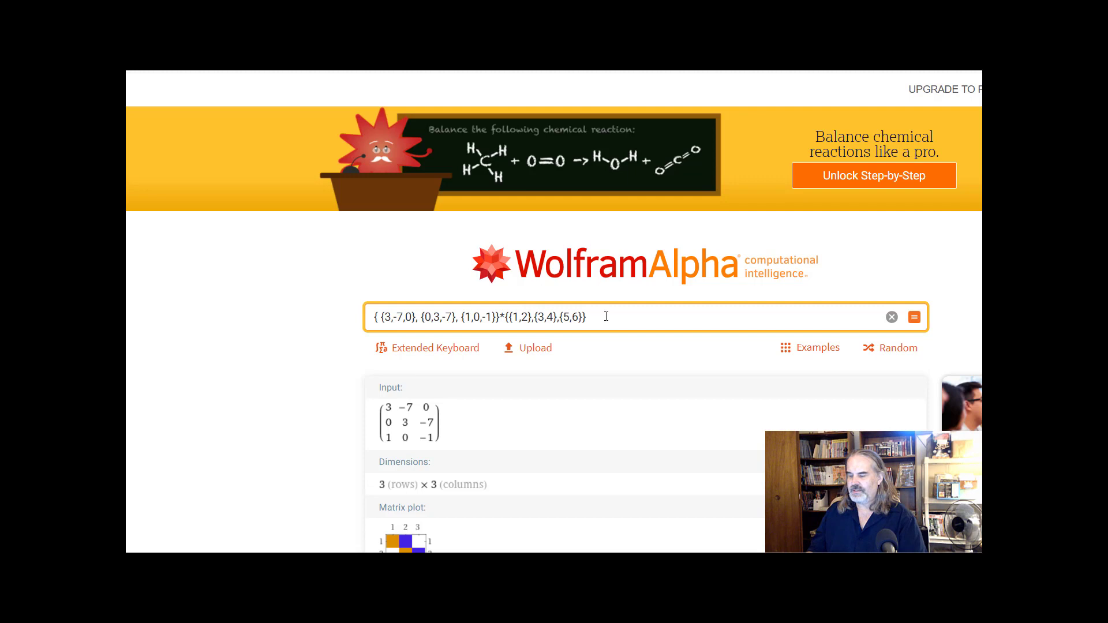
key(Return)
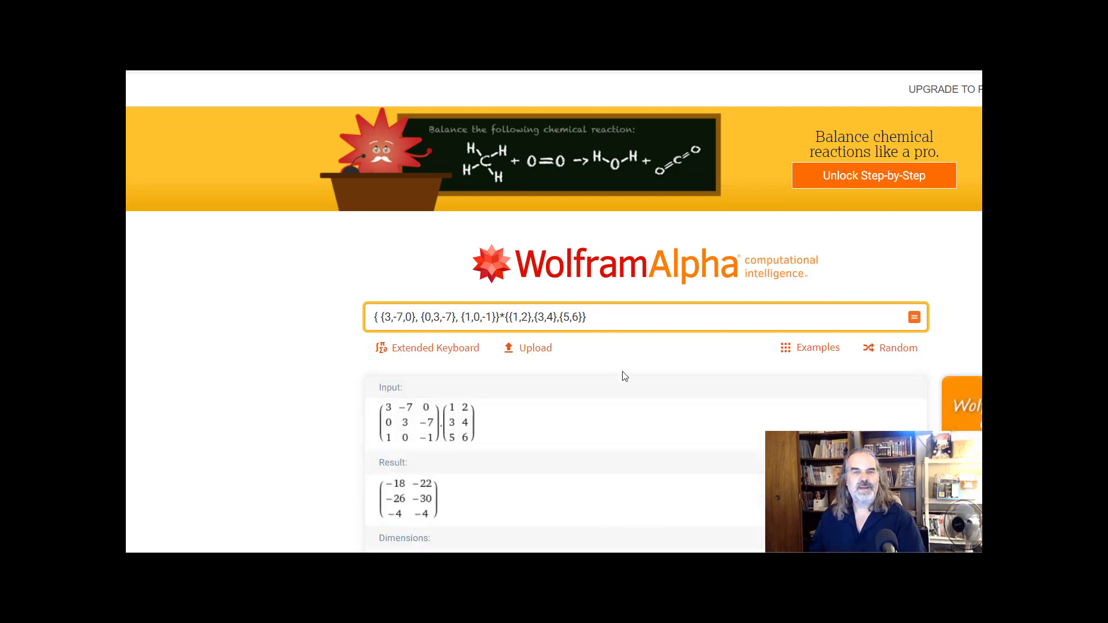
mouse_move(436, 499)
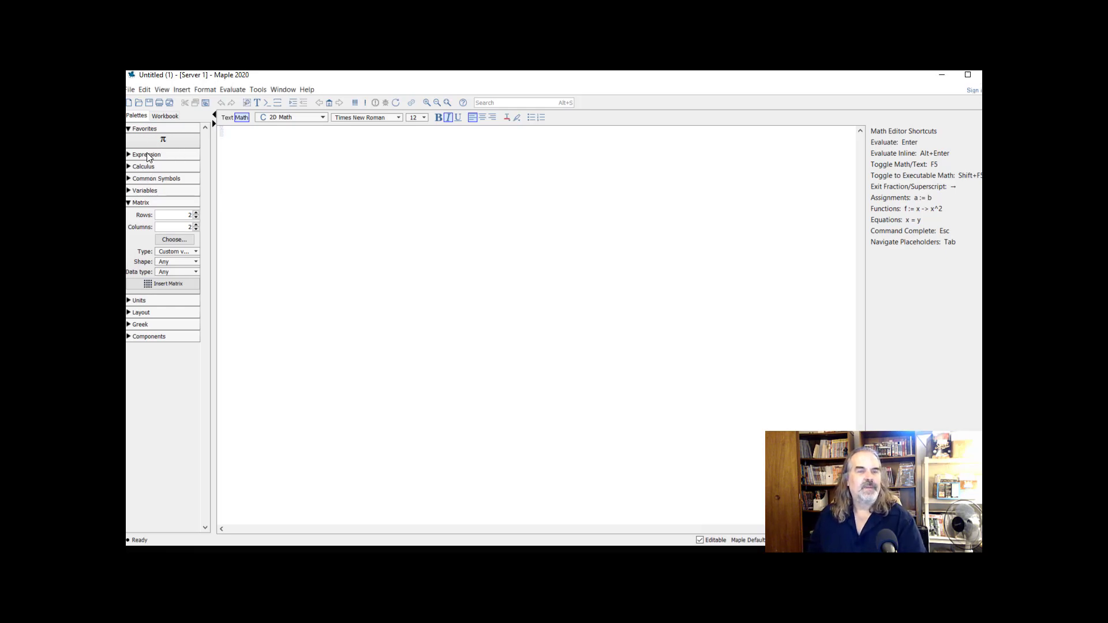
Step: Expand and collapse the Expression, Calculus and Matrix palettes
click(129, 156)
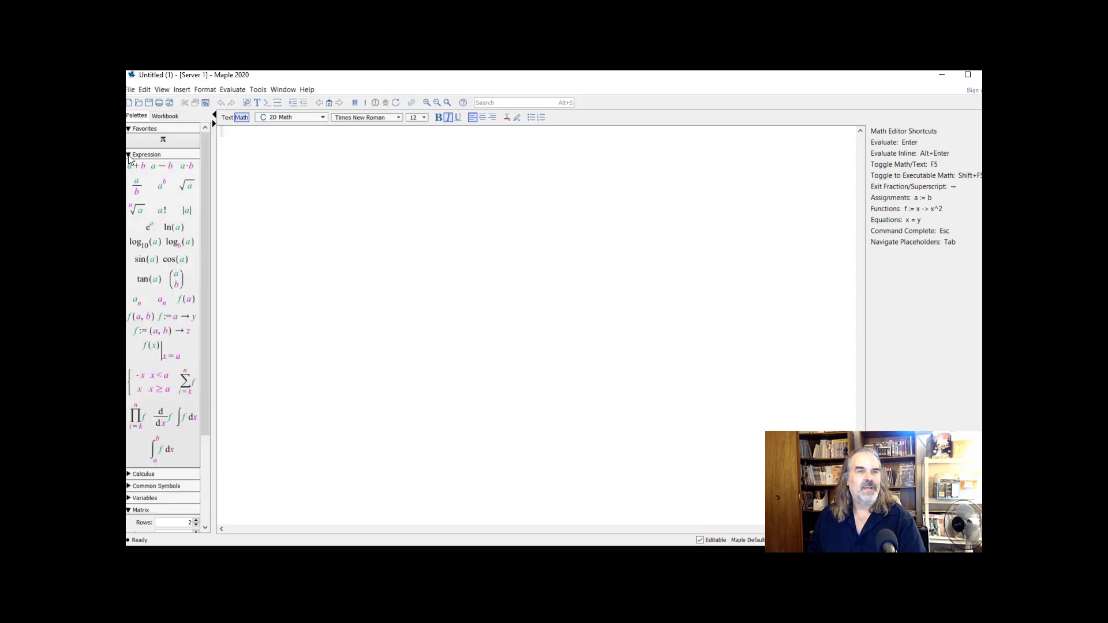
click(129, 156)
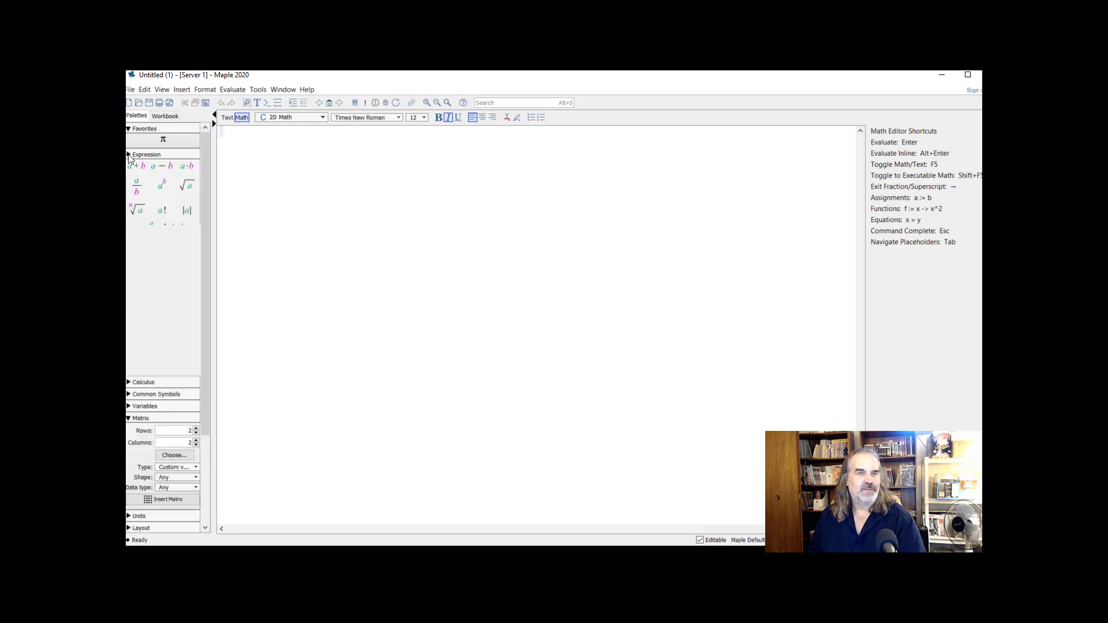
click(129, 167)
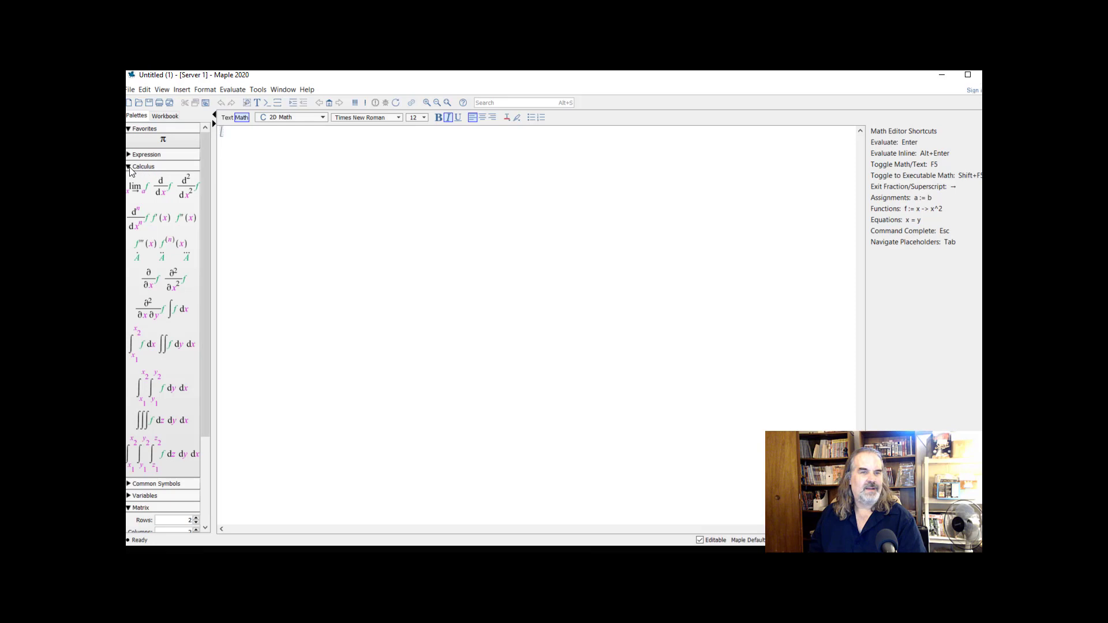
click(129, 168)
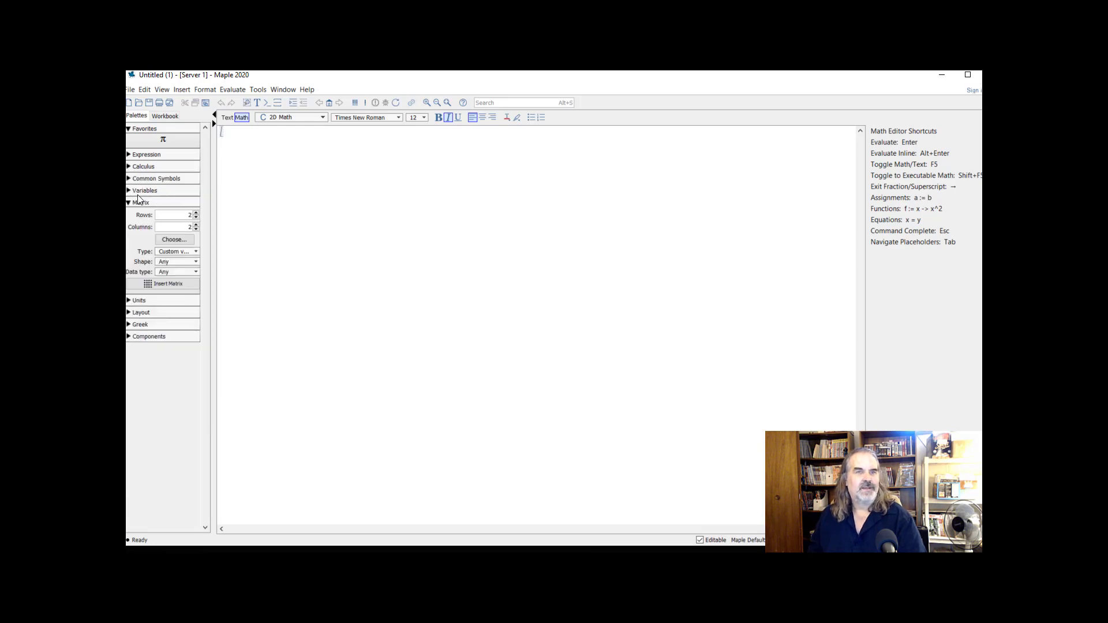
click(130, 203)
click(130, 203)
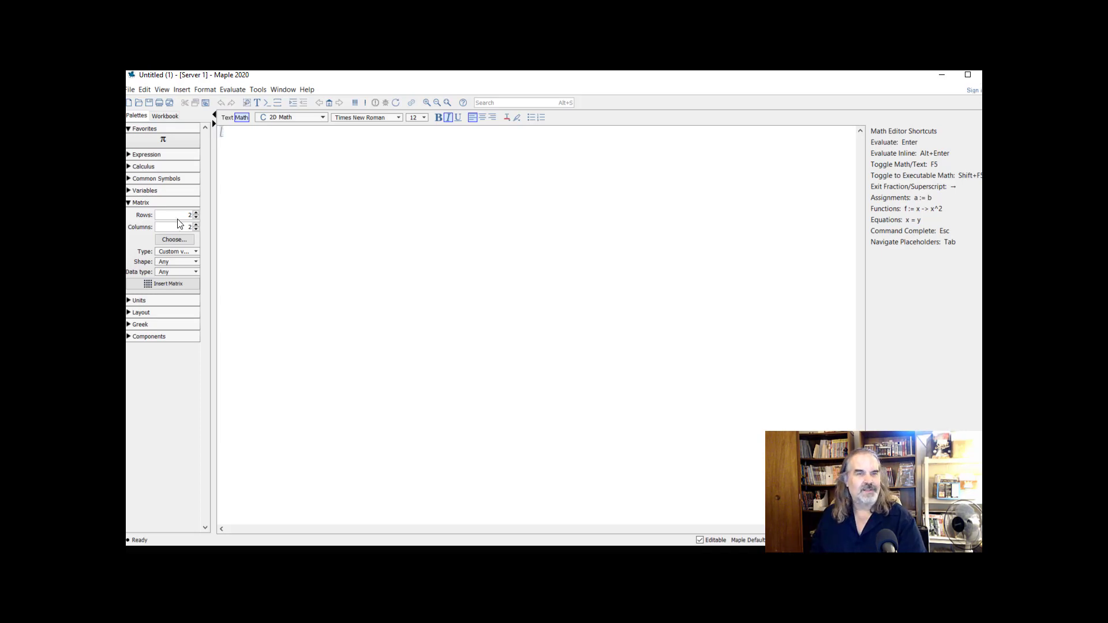
Step: Set the Matrix palette size to 2 rows and 4 columns
drag(183, 215, 209, 216)
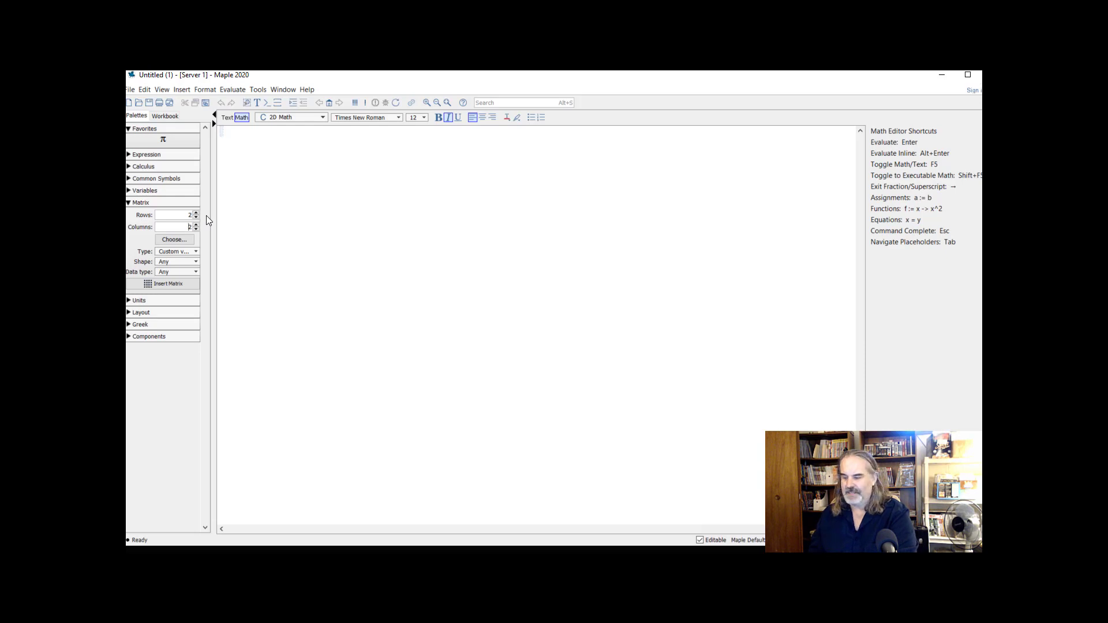
click(178, 240)
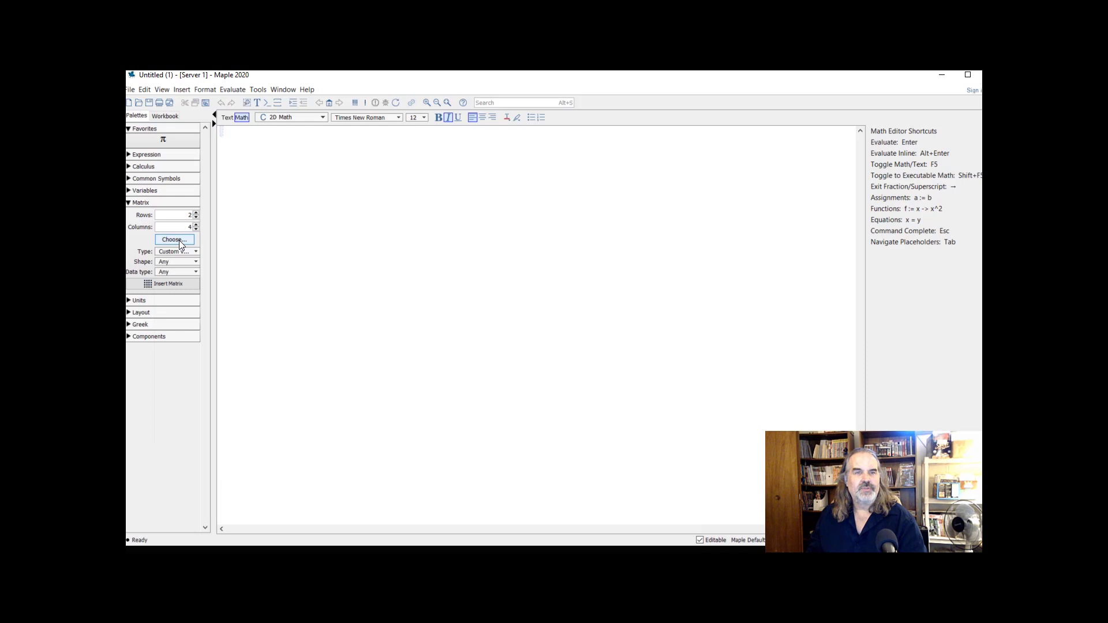
click(179, 240)
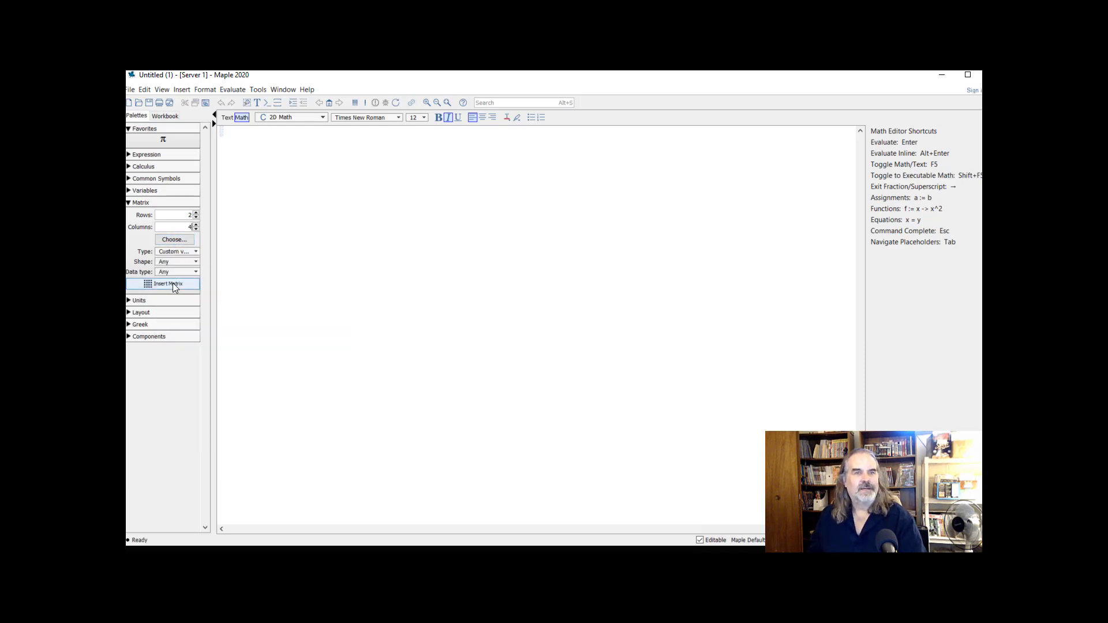
click(178, 241)
click(178, 241)
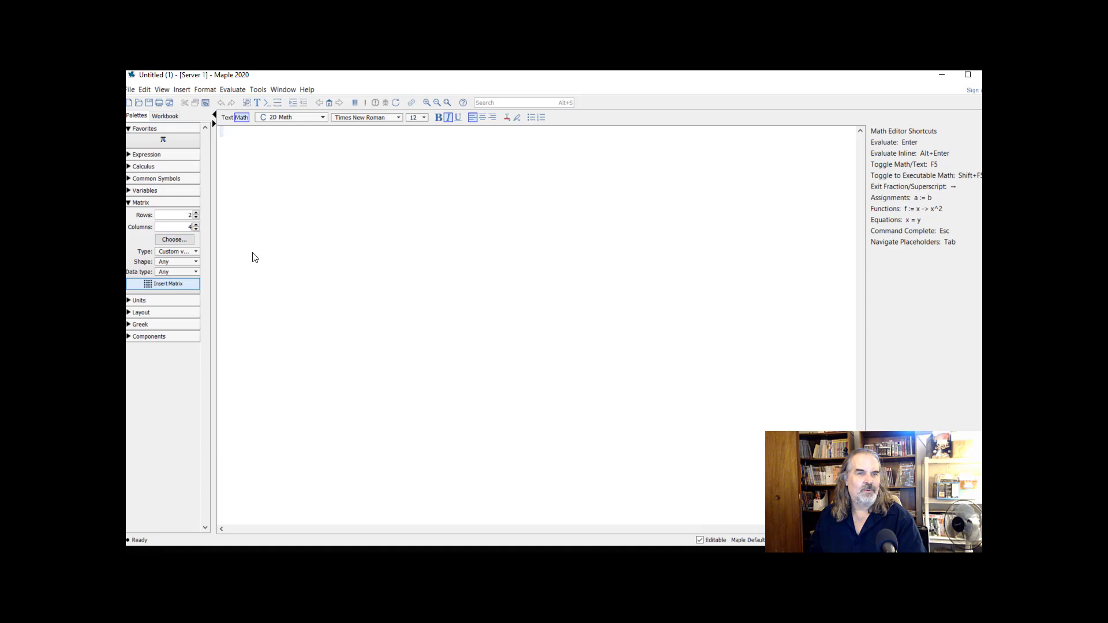
Step: Insert a blank 2×4 matrix and fill its first row with 1, 2, 3, 4
click(162, 285)
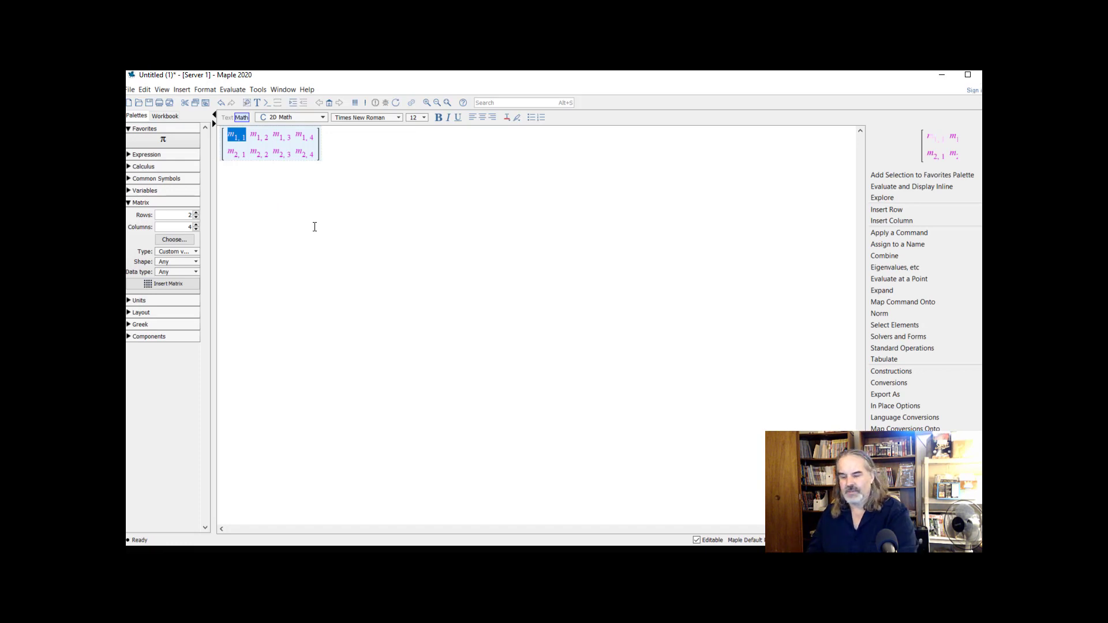
text(12)
key(Tab)
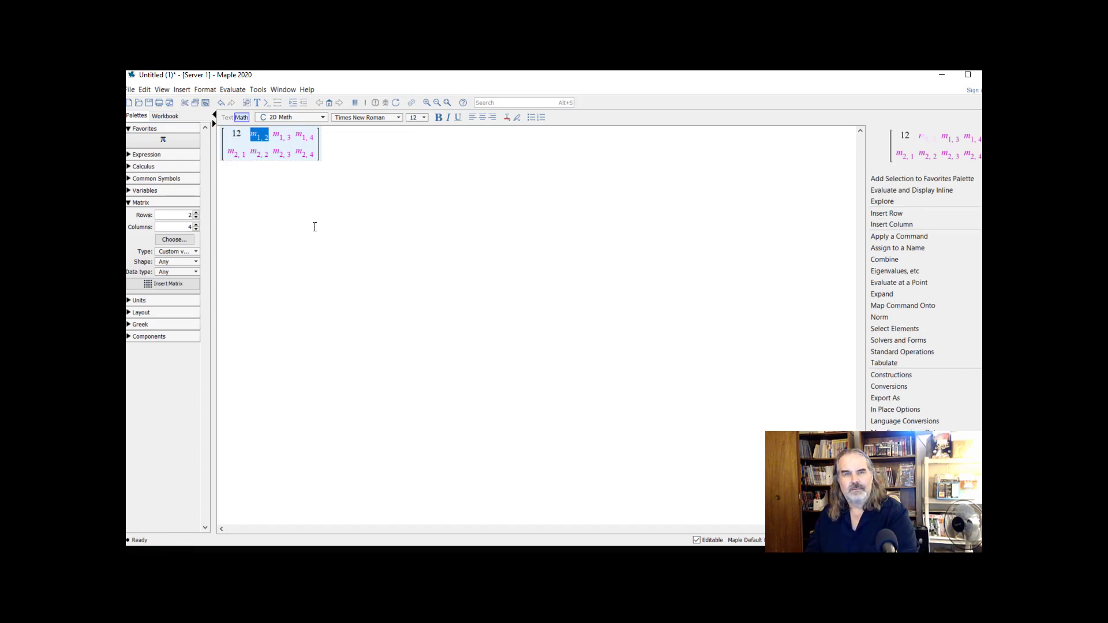
key(shift+Tab)
text(1)
key(Tab)
text(2)
key(Tab)
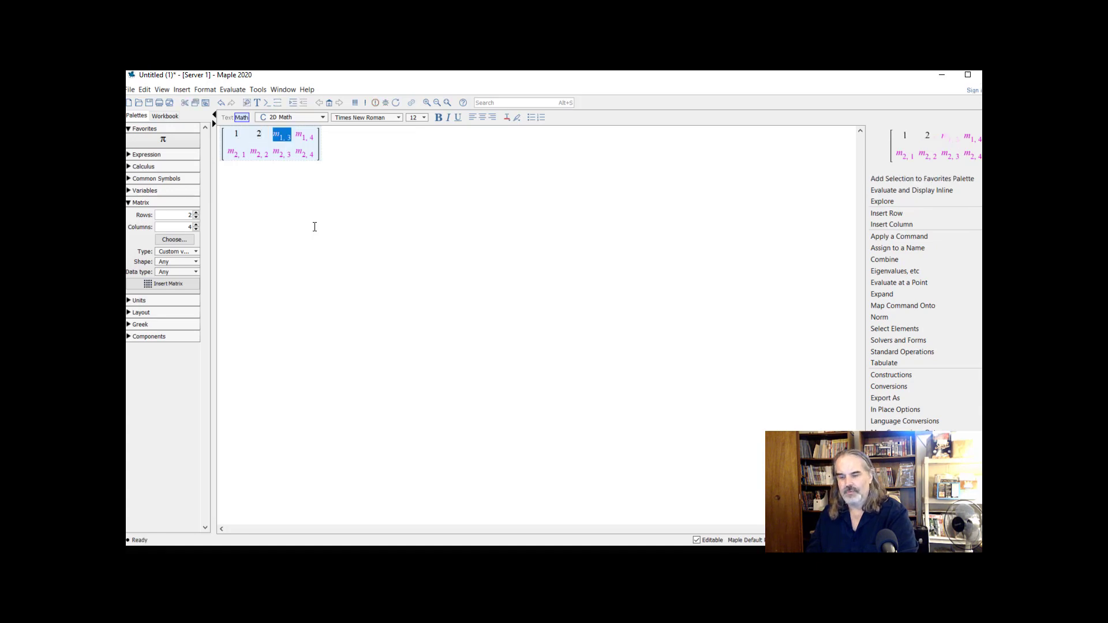
text(3)
key(Tab)
text(4)
Step: Fill the second row with 0, -2, -3, -4 and evaluate it as output (1)
key(Tab)
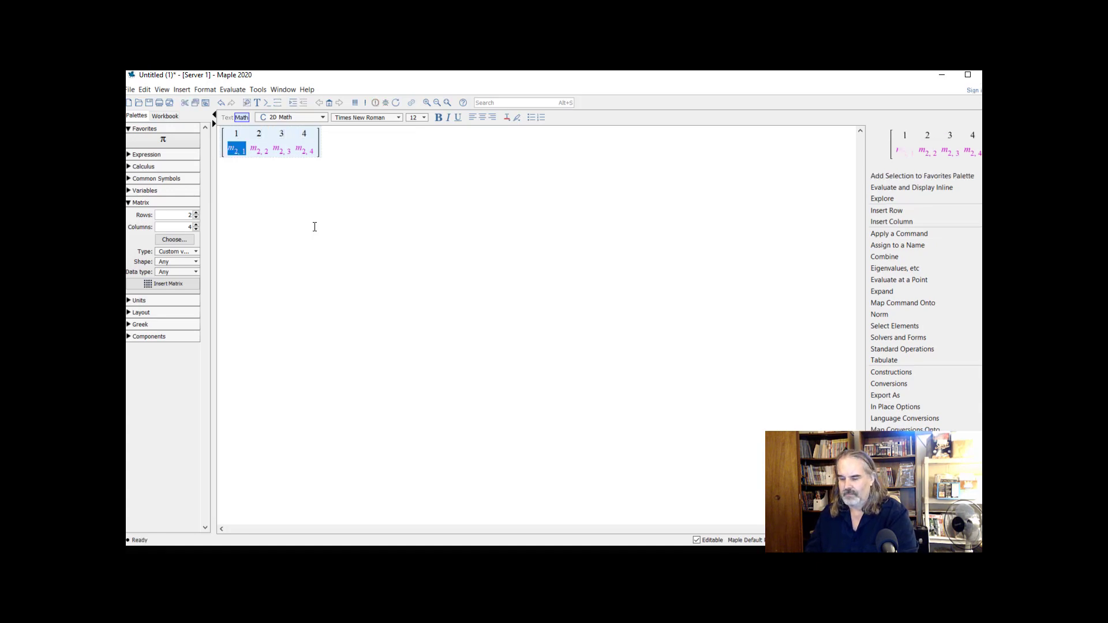
text(0)
key(Tab)
text(-)
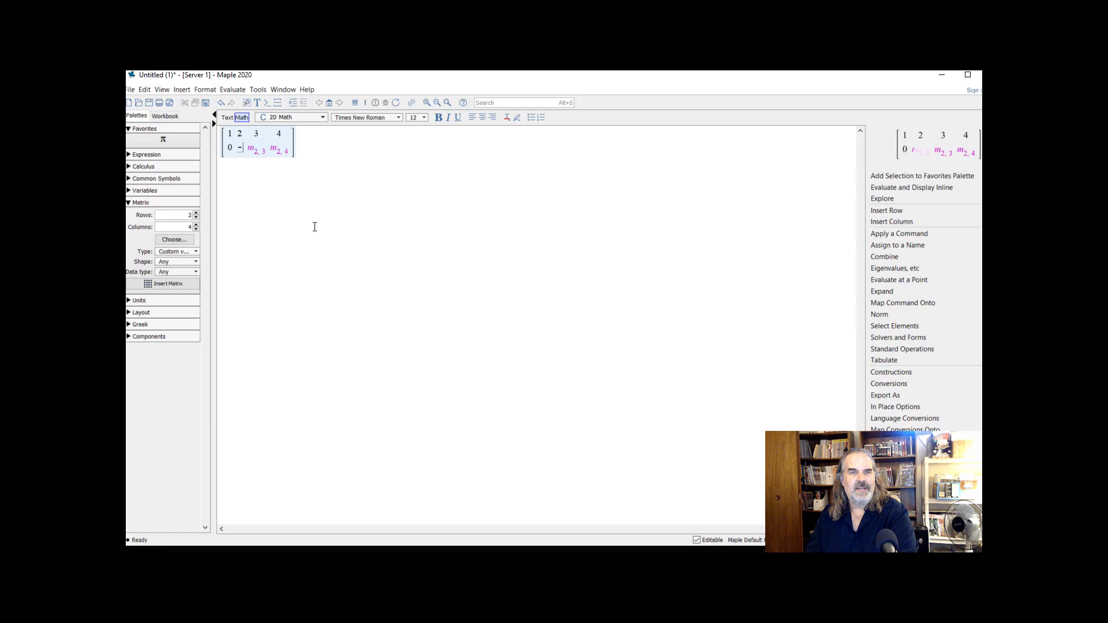
text(2)
key(Tab)
text(-3)
key(Tab)
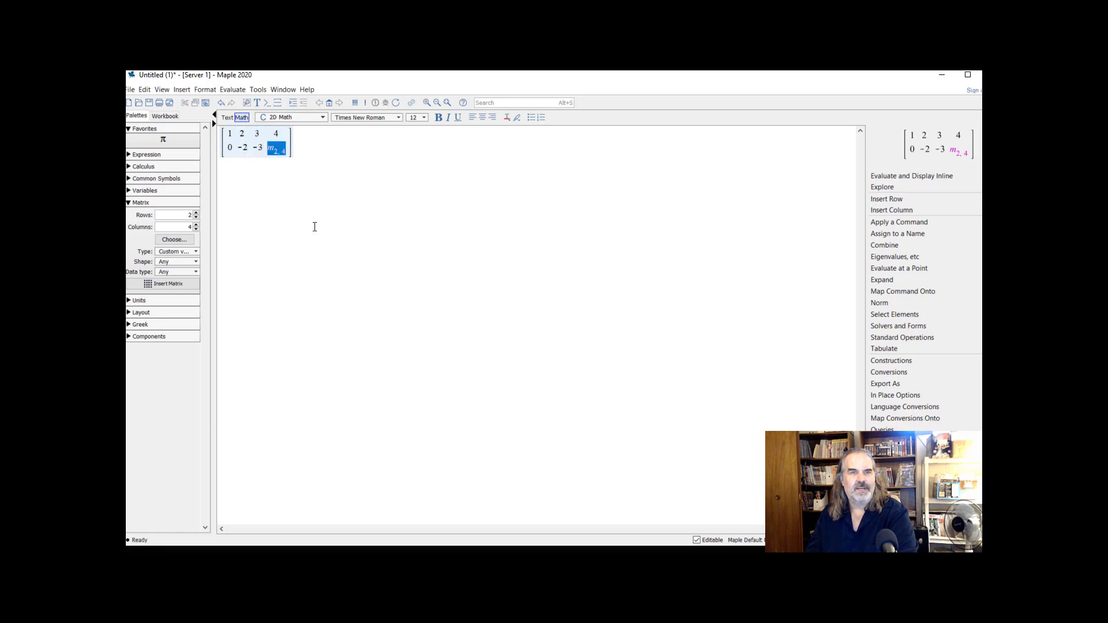
text(-4)
key(Return)
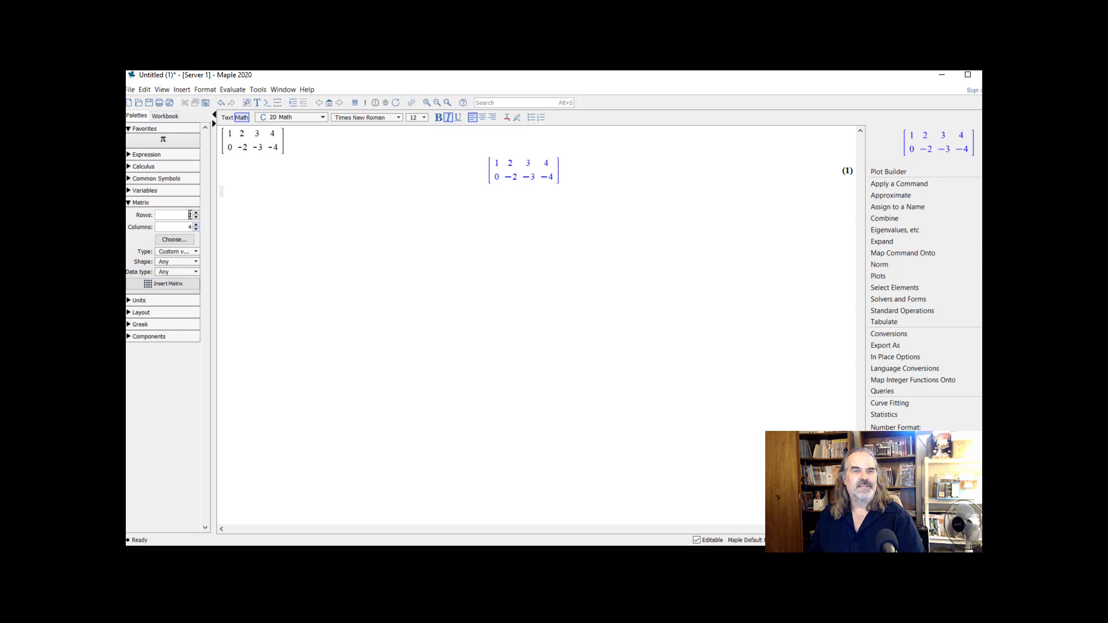
Step: Insert a blank matrix with 4 rows and 2 columns
double_click(195, 215)
text(4)
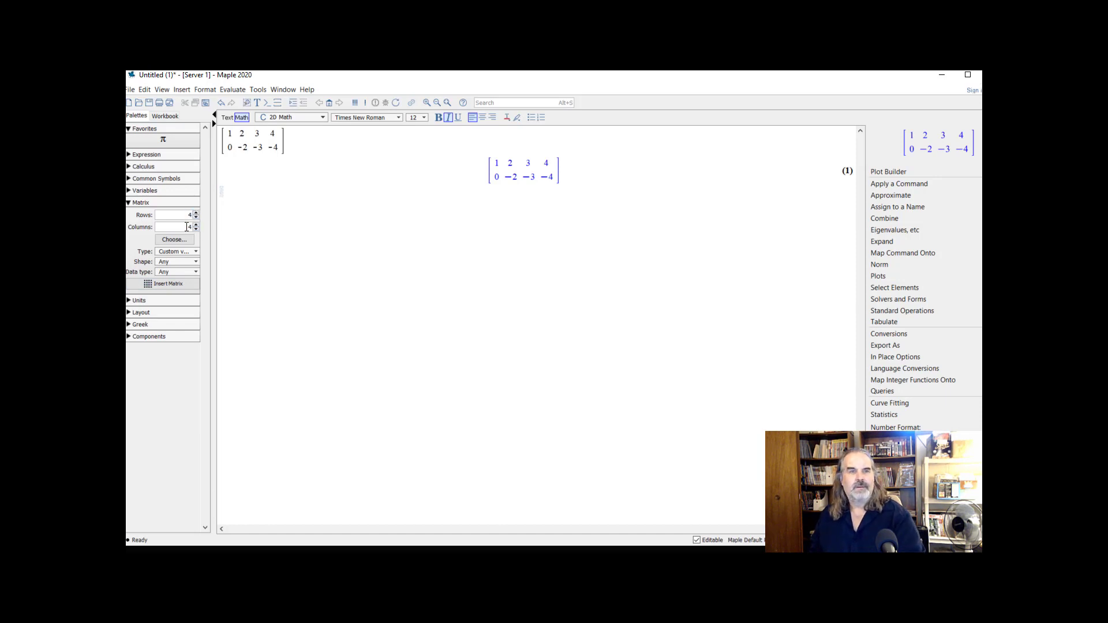
double_click(195, 226)
text(2)
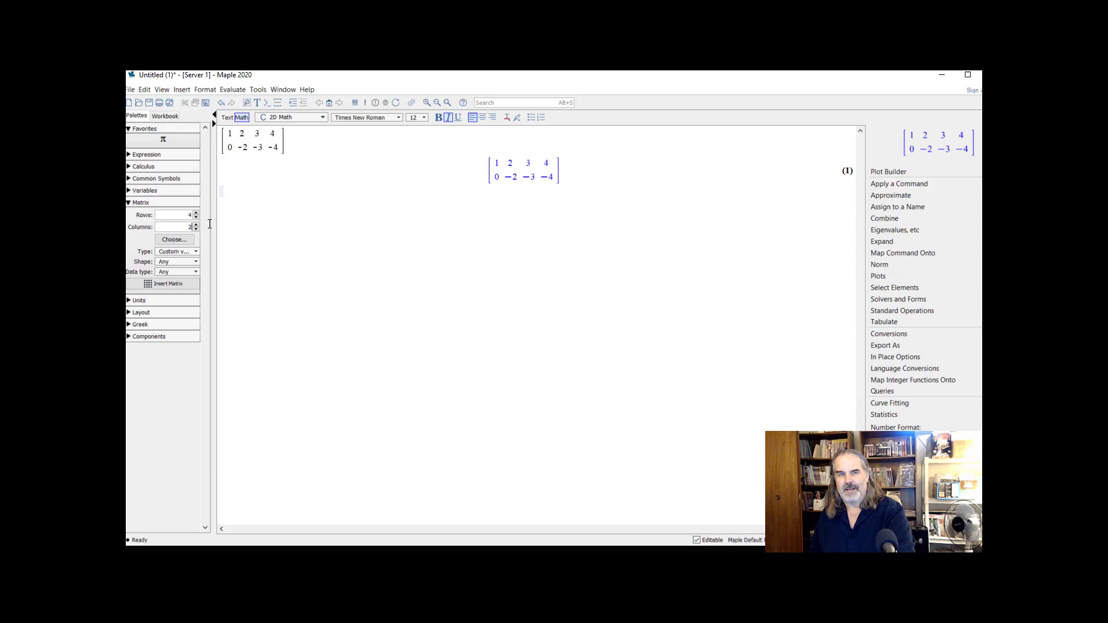
click(172, 283)
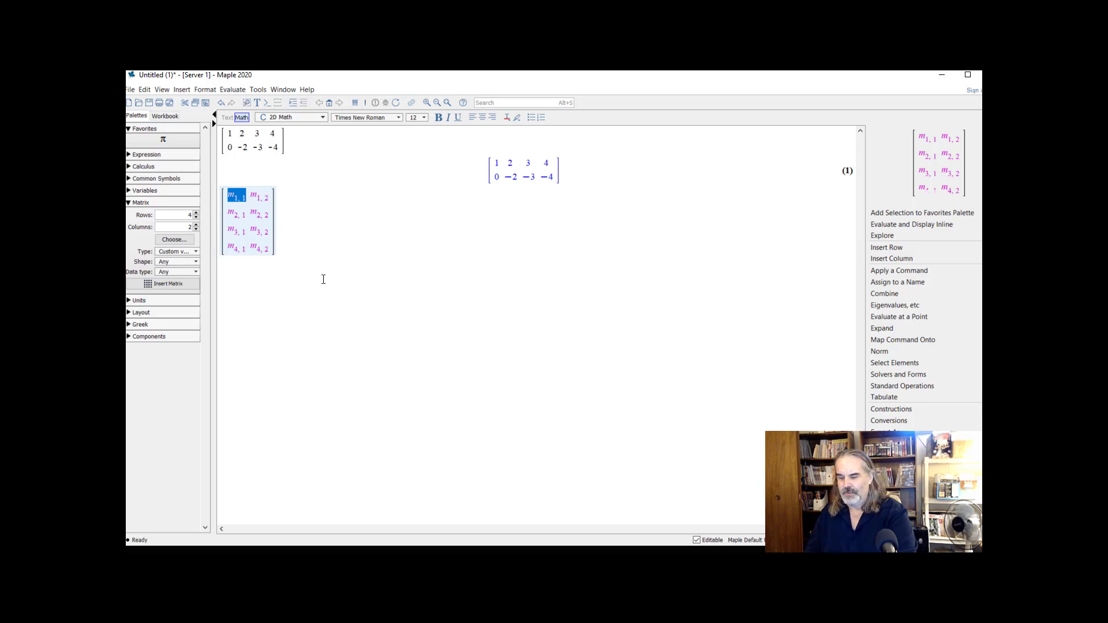
Step: Fill the first two rows with 3, 3 and 2, 0
text(3)
key(Tab)
text(3)
key(Tab)
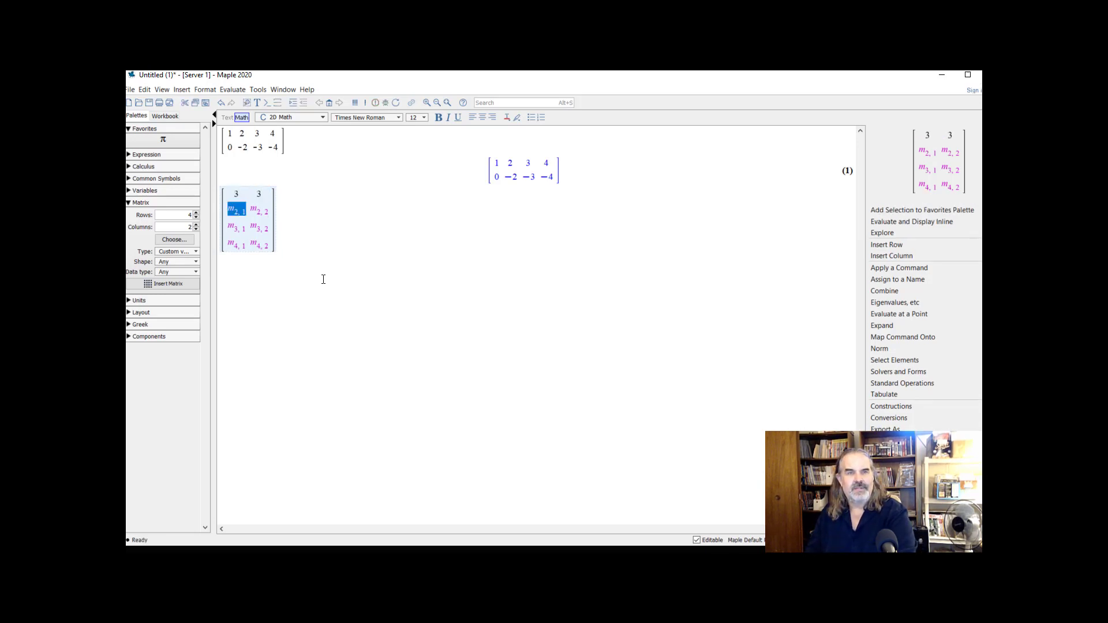
text(2)
key(Tab)
text(0)
Step: Fill the last rows with -4, 1 and 3, 3, and evaluate as output (2)
key(Tab)
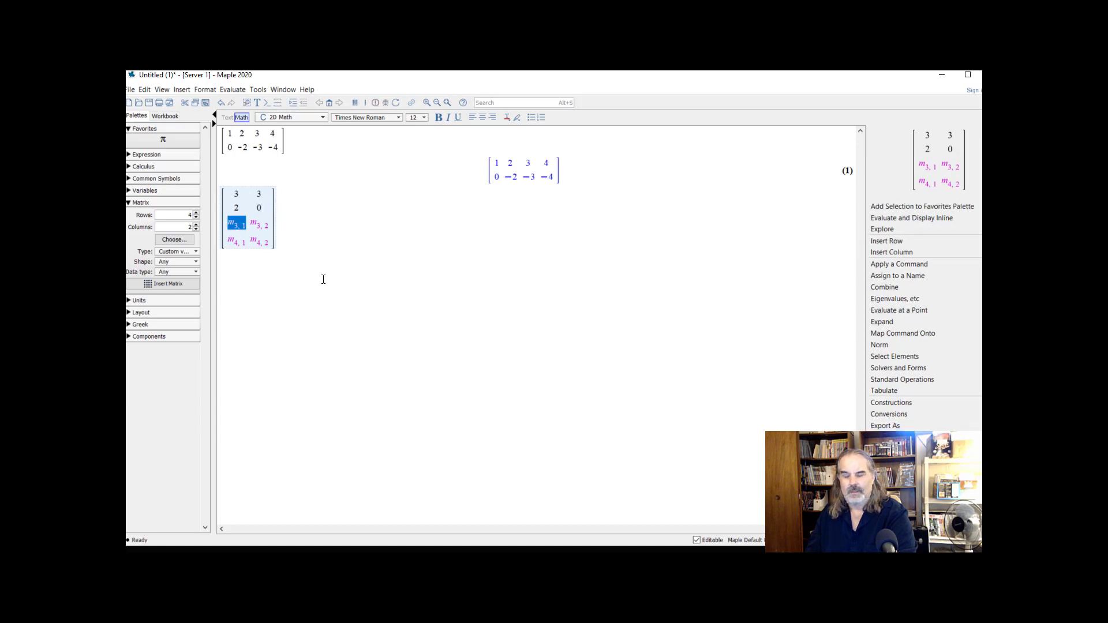
text(-4)
key(Tab)
text(1)
key(Tab)
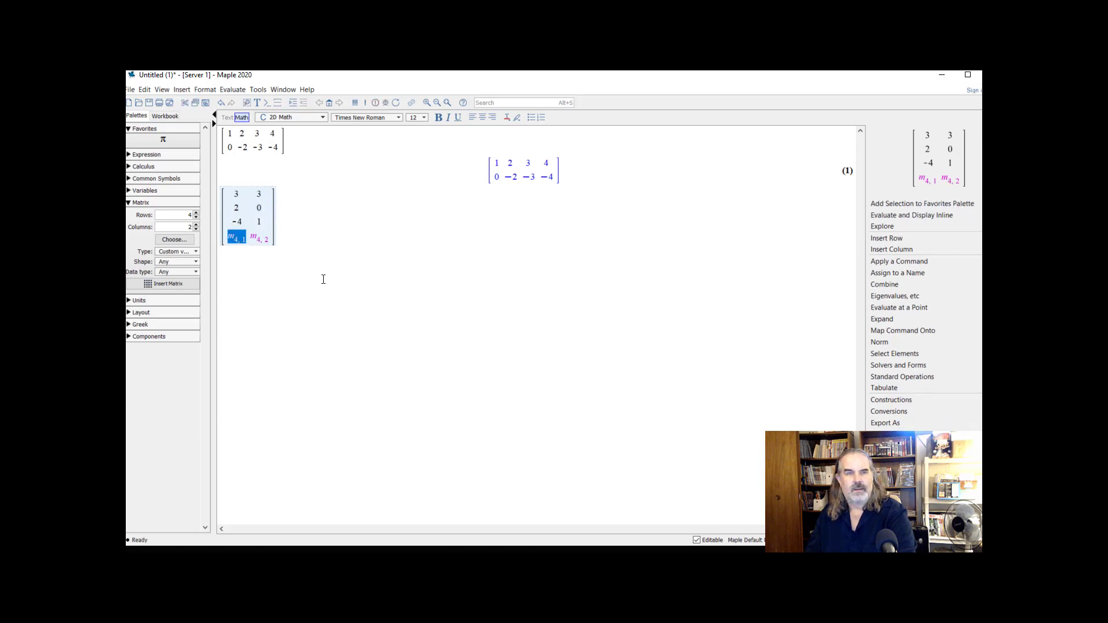
text(3)
key(Tab)
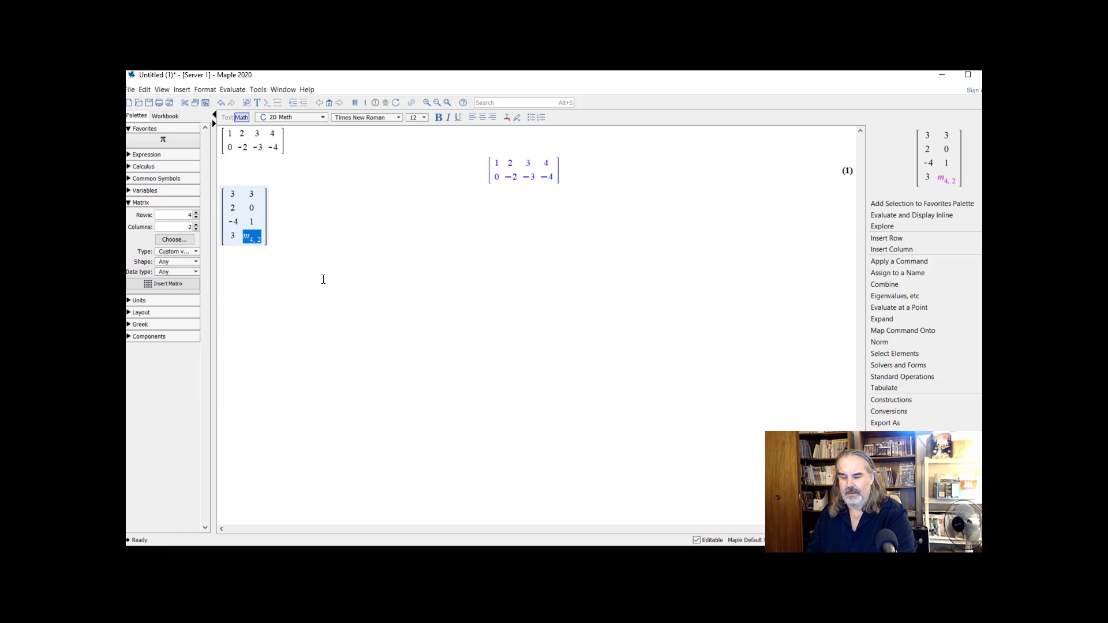
text(3)
key(Return)
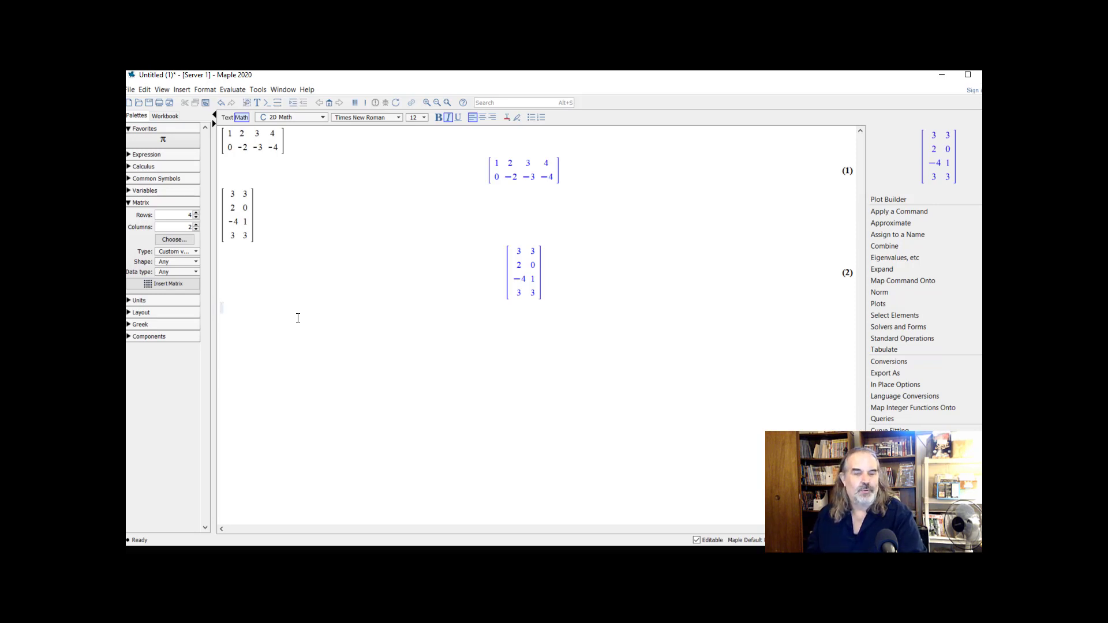
Step: Evaluate (1).(2) using equation label references, yielding [[7,18],[-4,-15]] as output (3)
key(ctrl+l)
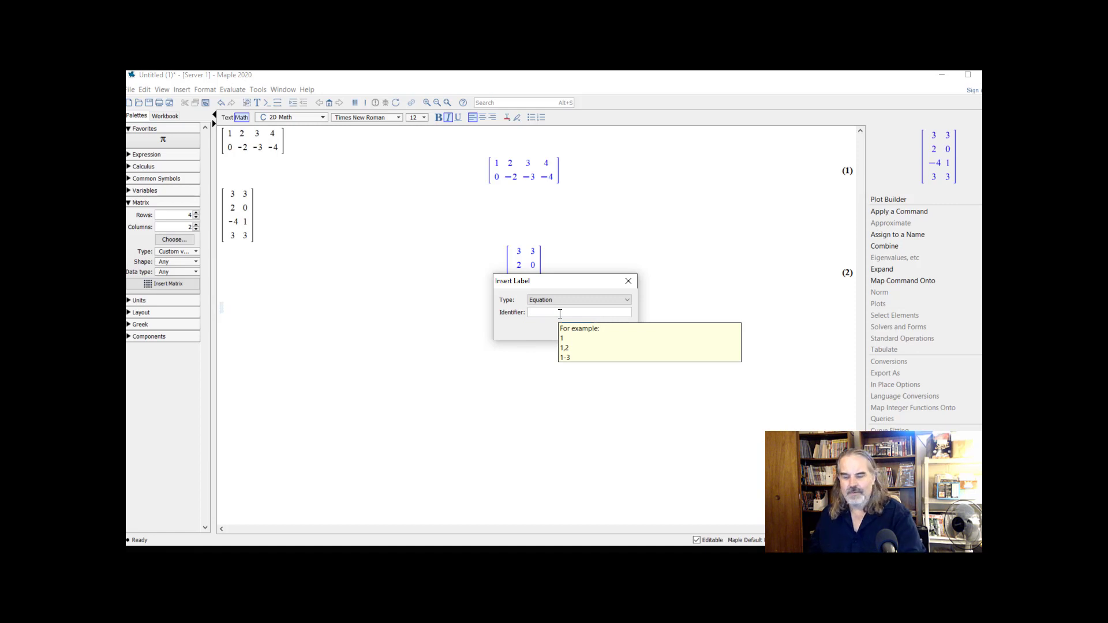
text(1)
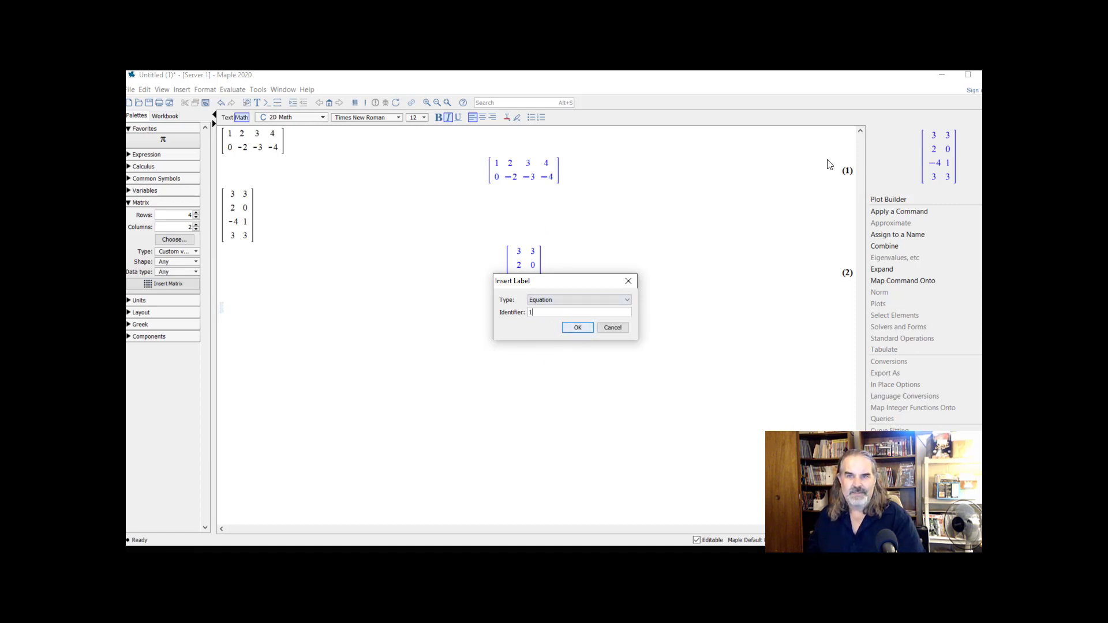
click(579, 328)
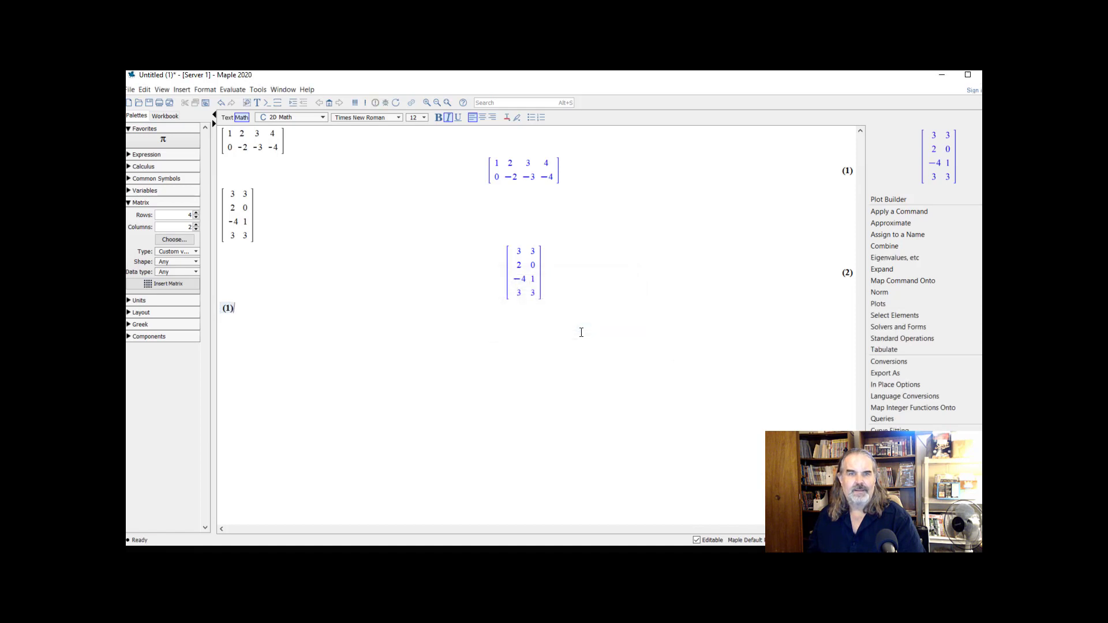
text(.)
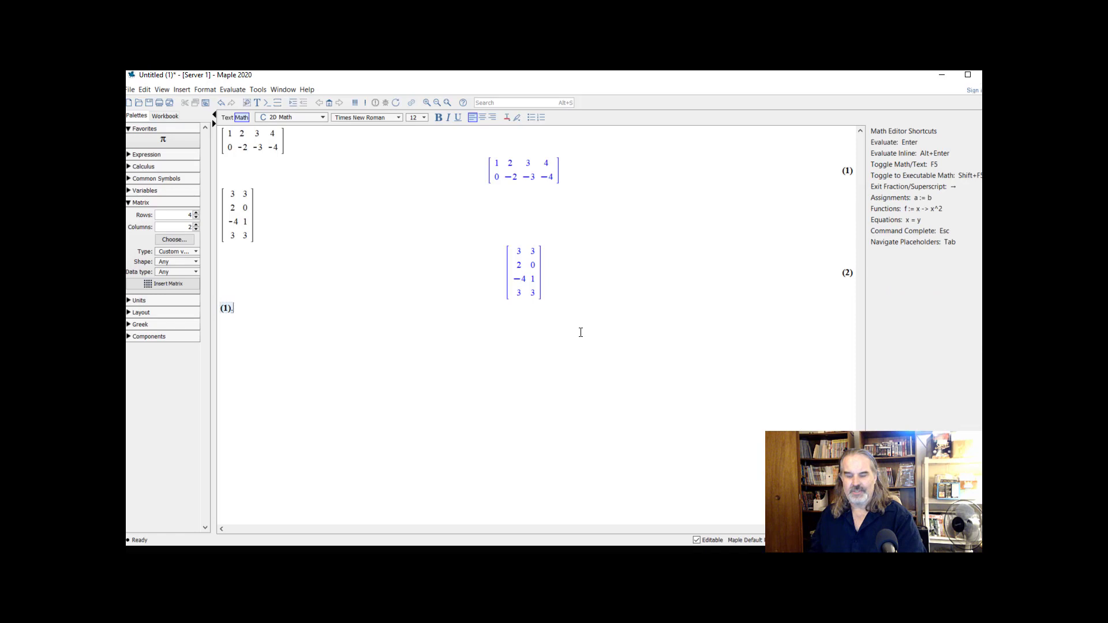
key(ctrl+l)
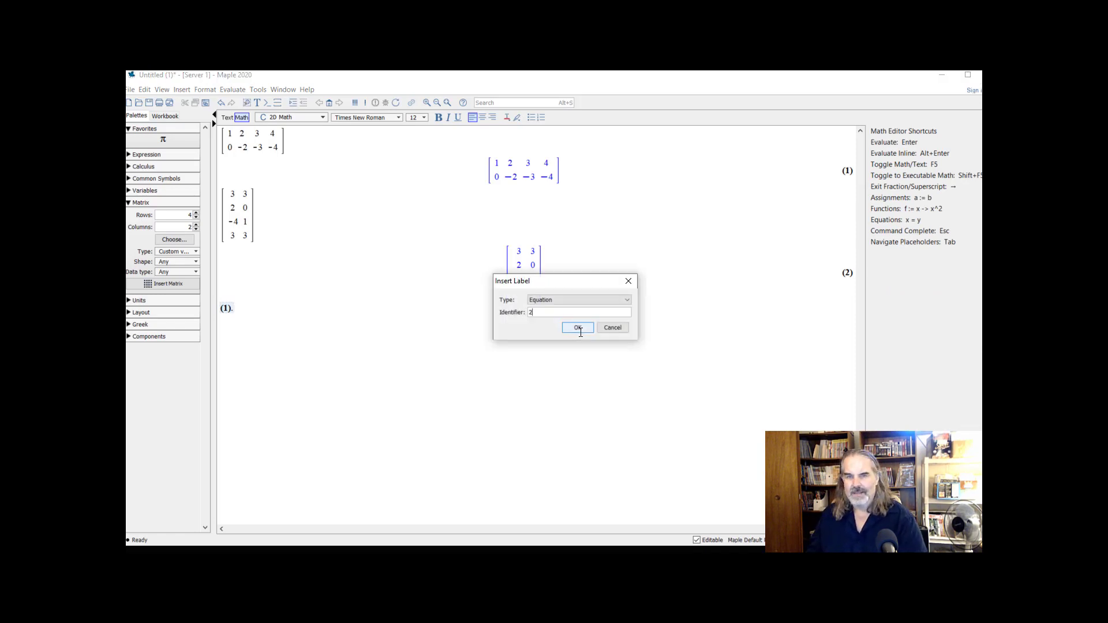
click(580, 331)
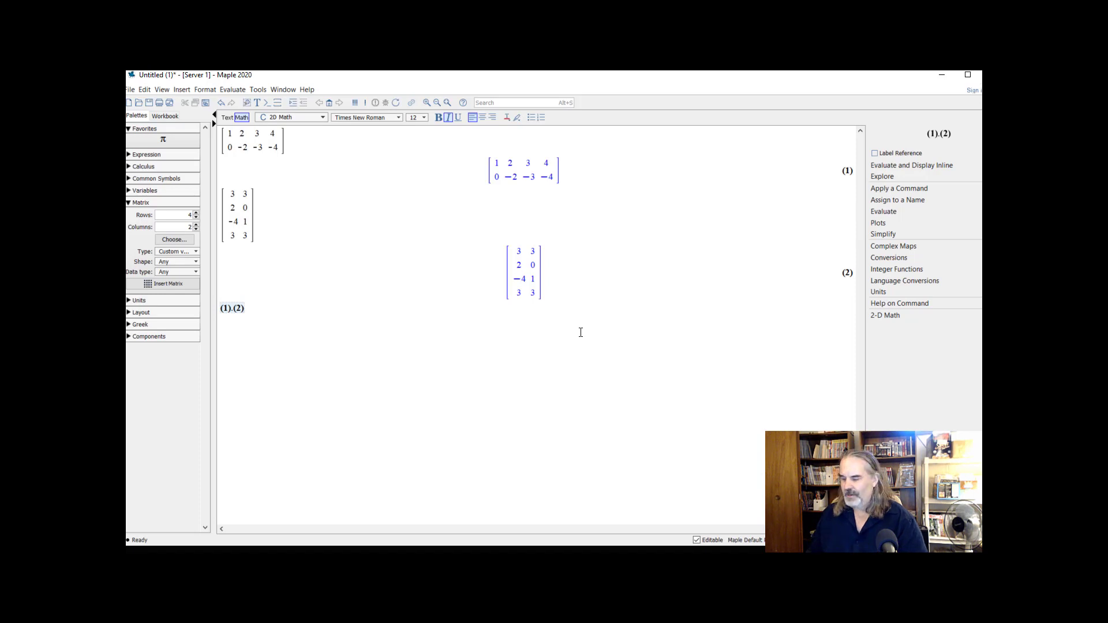
key(Return)
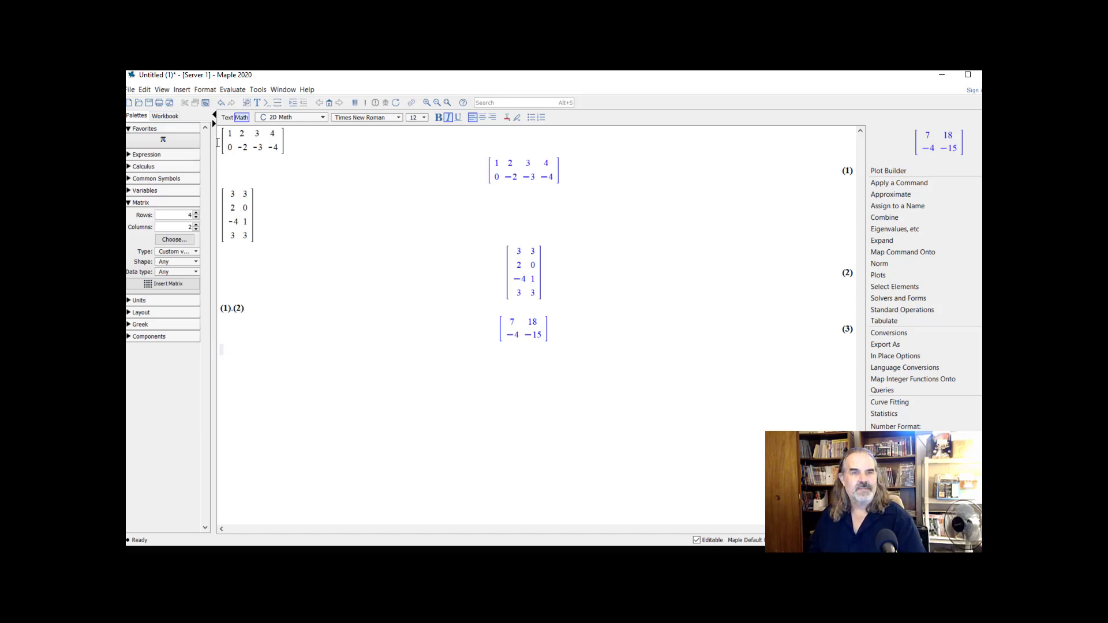
Step: Assign the two matrices to A and B and re-evaluate them
click(223, 141)
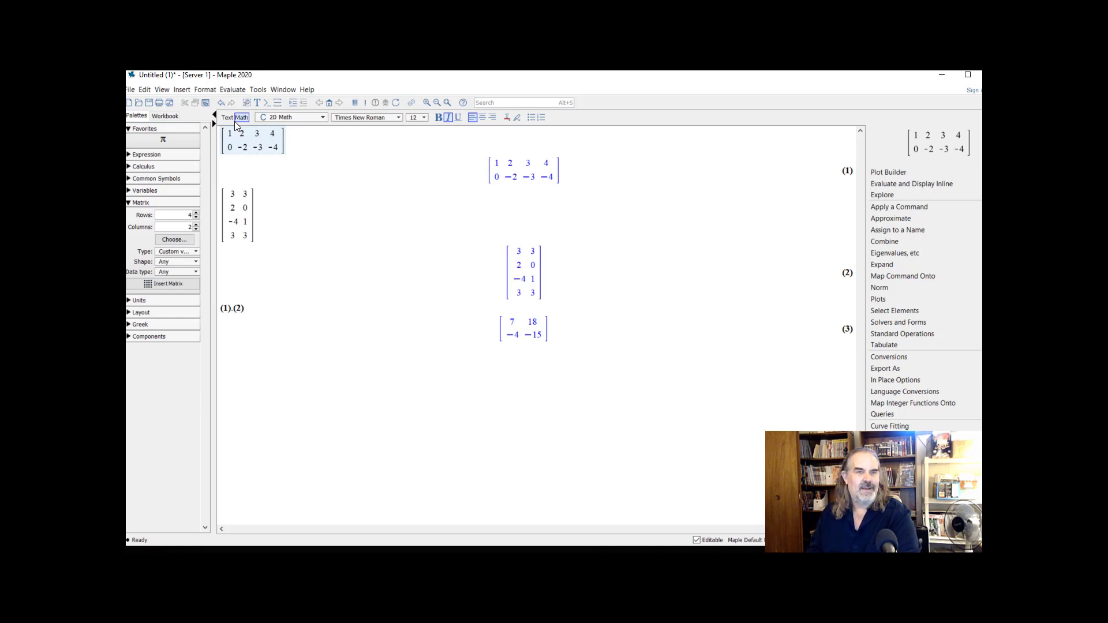
text(A :)
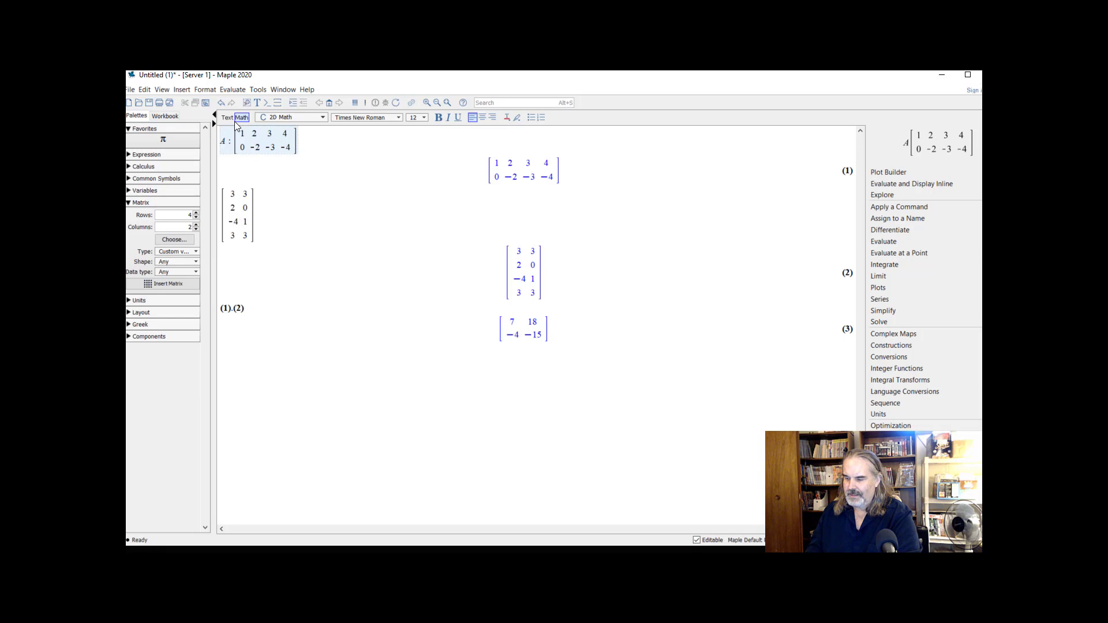
text(=)
key(Return)
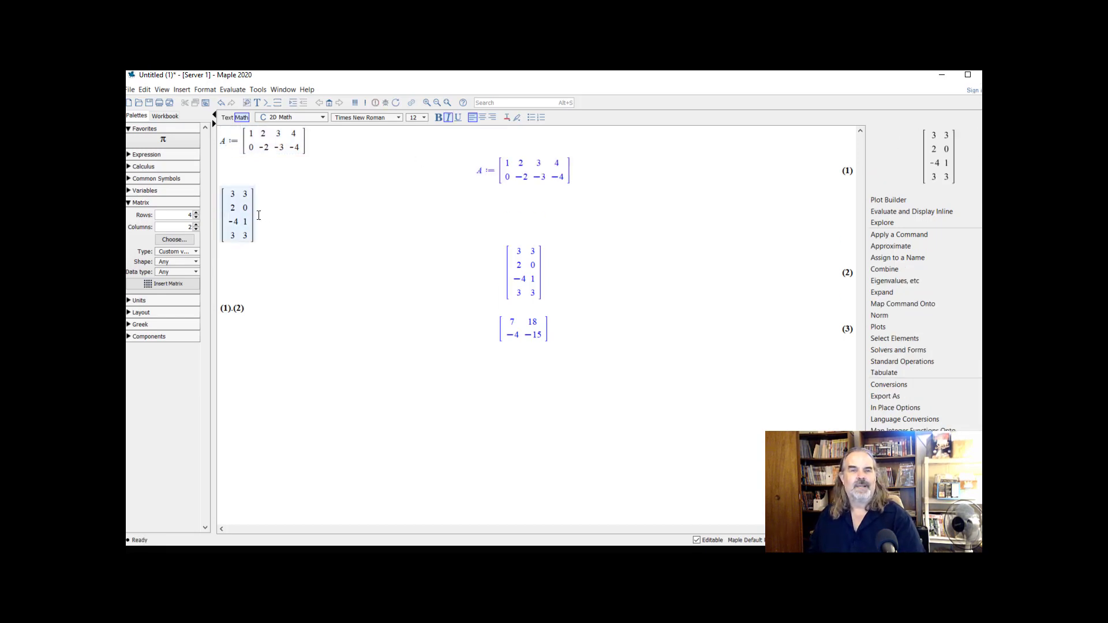
text(B)
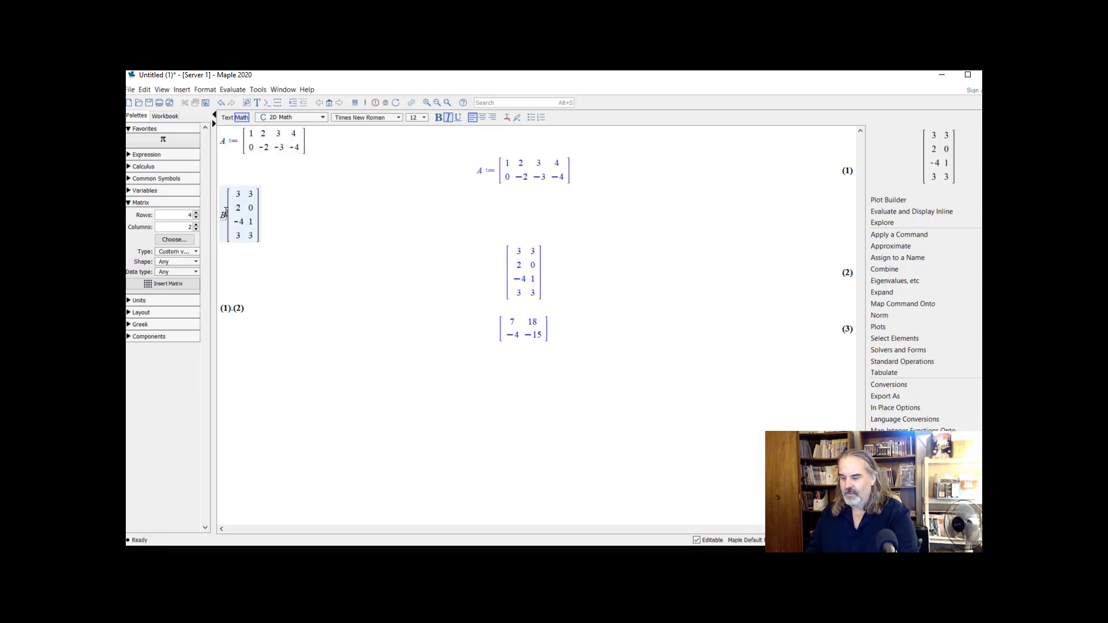
text( :=)
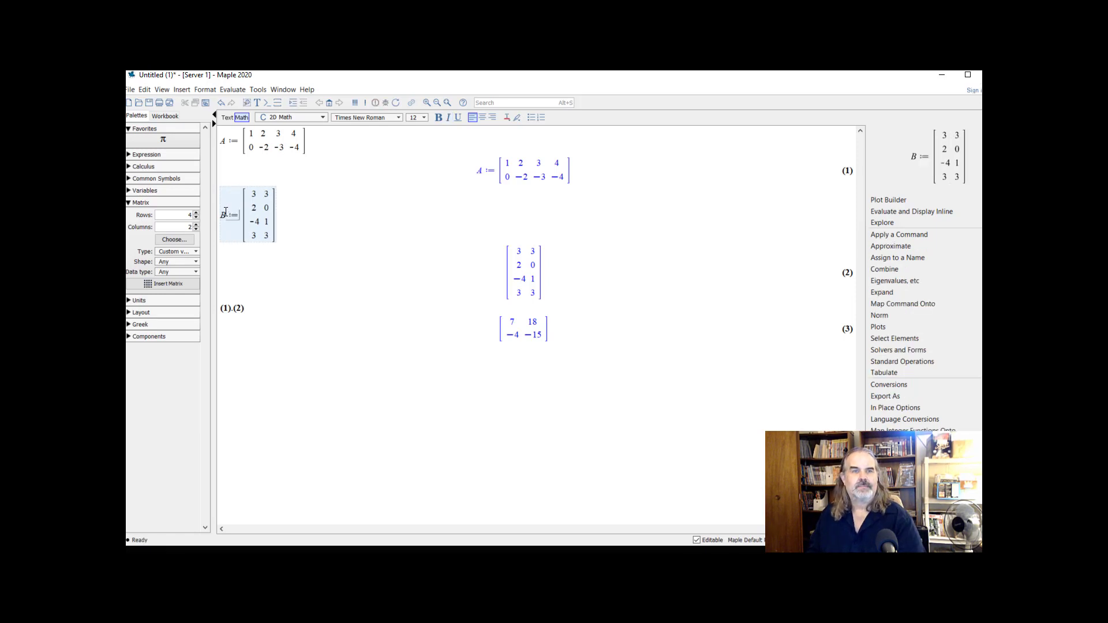
key(Return)
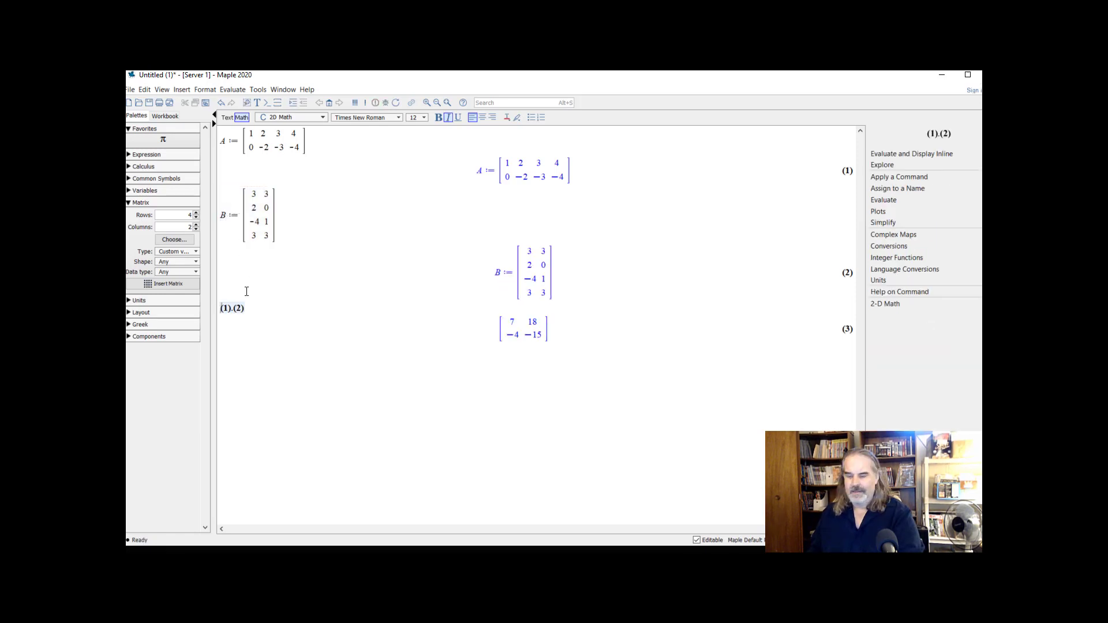
Step: Replace (1).(2) with A.B, evaluating to [[7,18],[-4,-15]], then switch to Excel
key(shift+Up)
key(shift+Up)
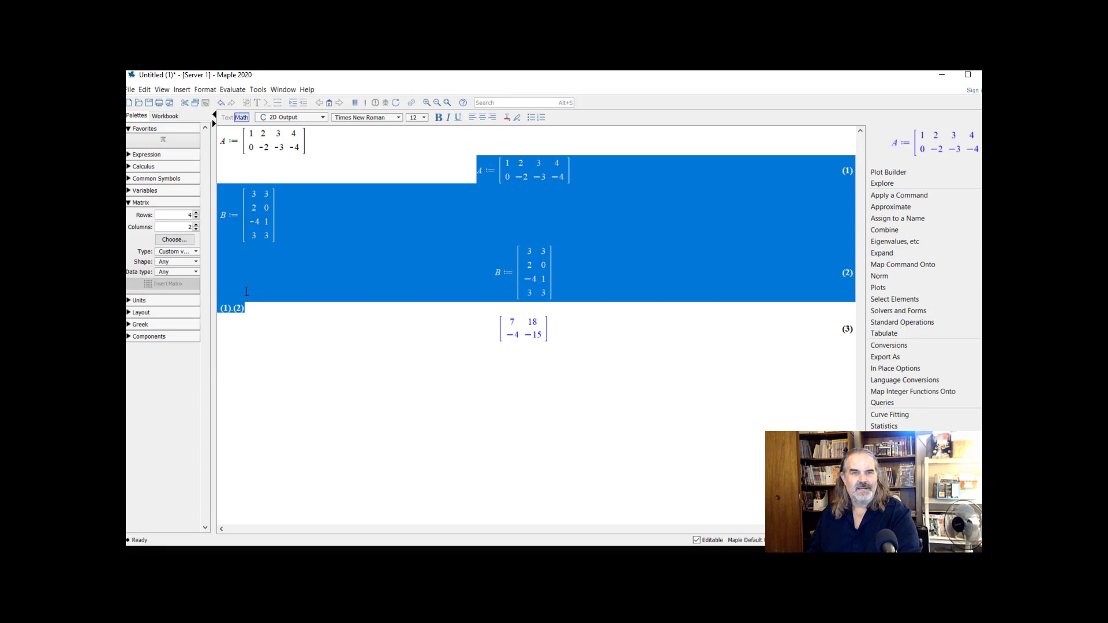
key(Up)
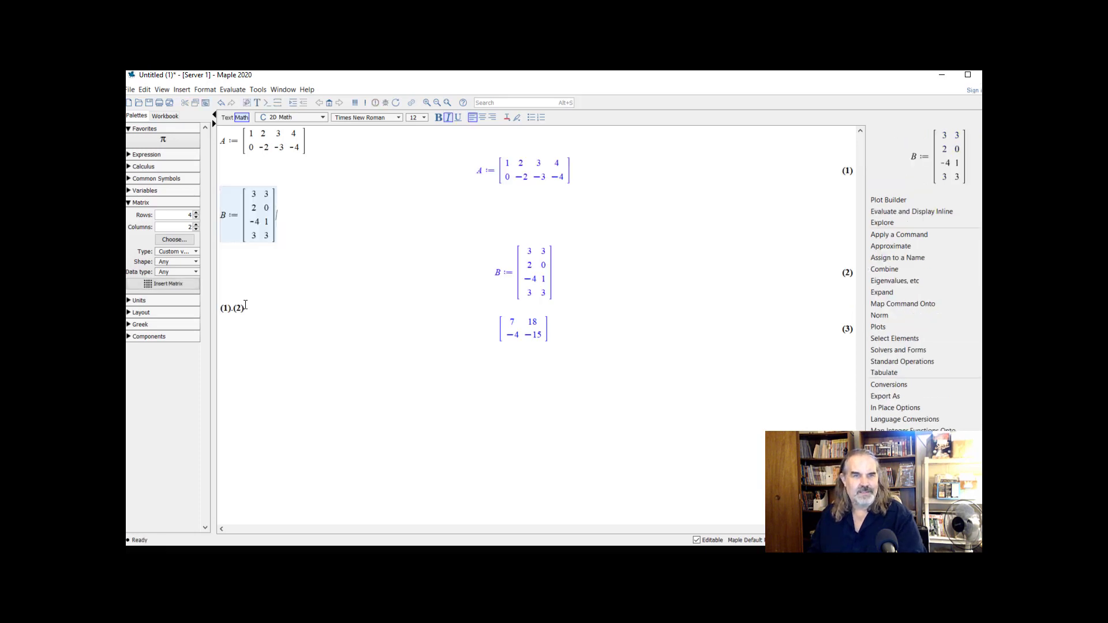
drag(245, 304, 223, 309)
key(Delete)
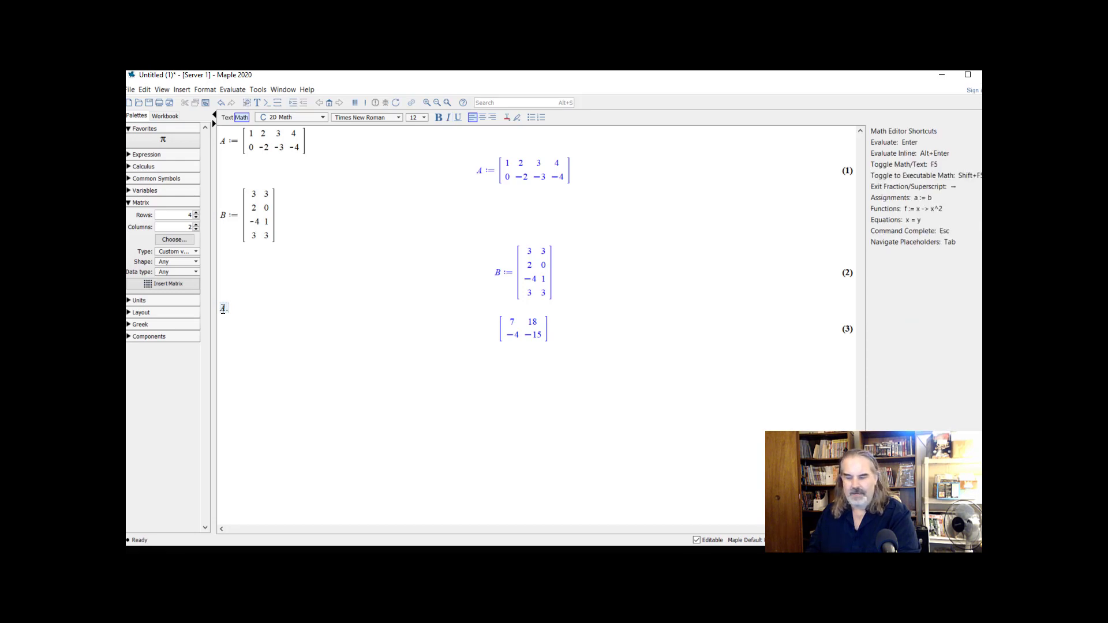
text(A.B)
key(Return)
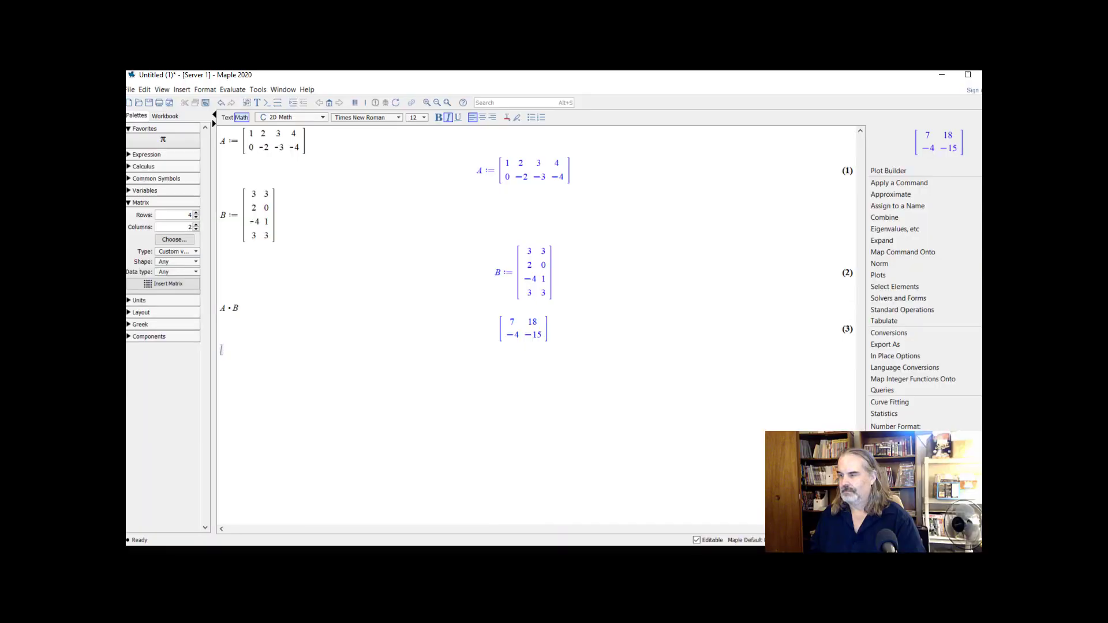
key(alt+Tab)
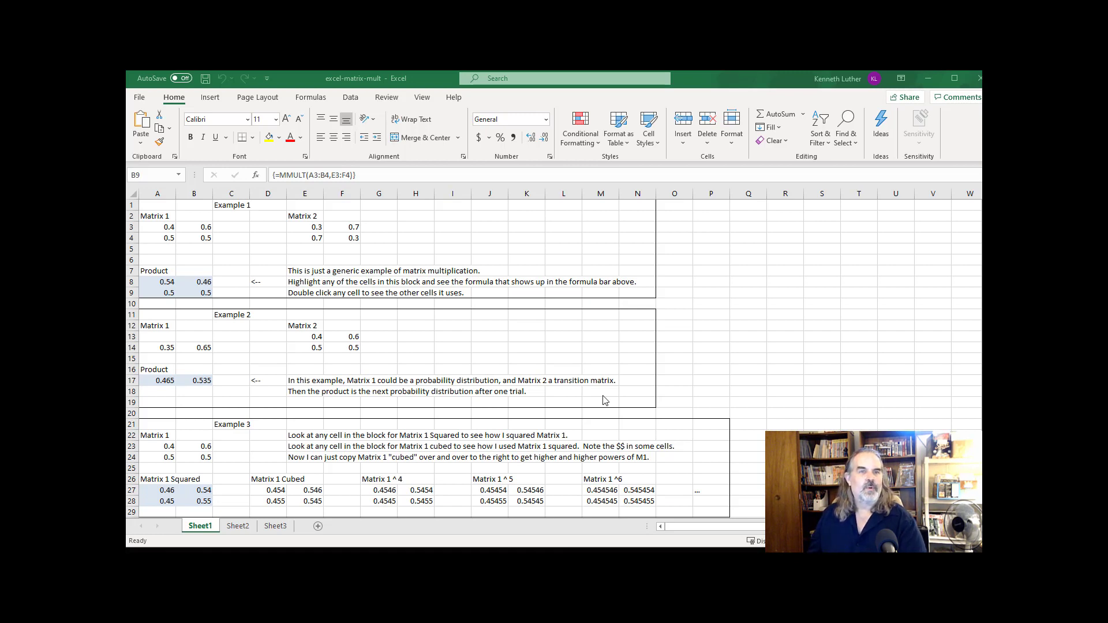
Step: Inspect the Matrix 1 cells A3:B4 holding 0.4, 0.6, 0.5, 0.5
click(155, 227)
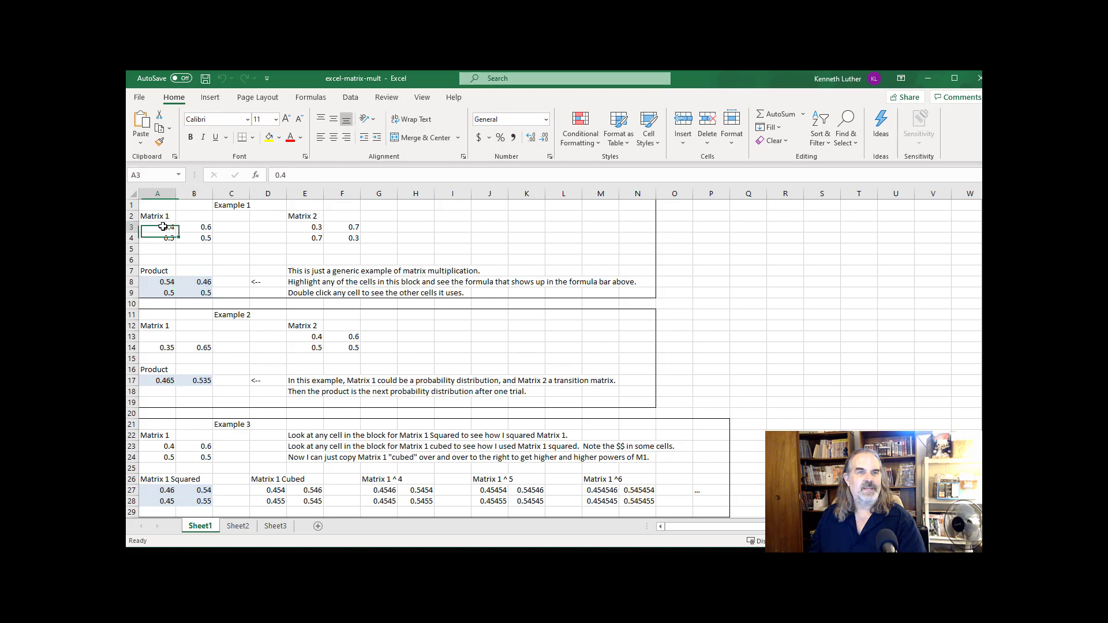
click(194, 227)
click(190, 241)
click(164, 238)
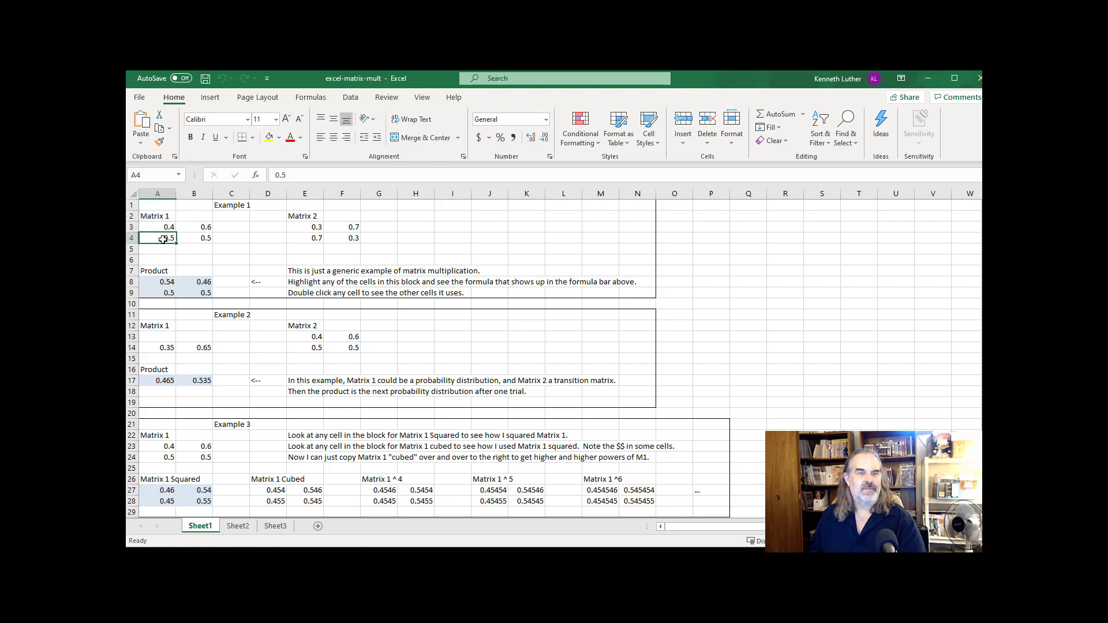
click(181, 239)
click(186, 225)
click(167, 227)
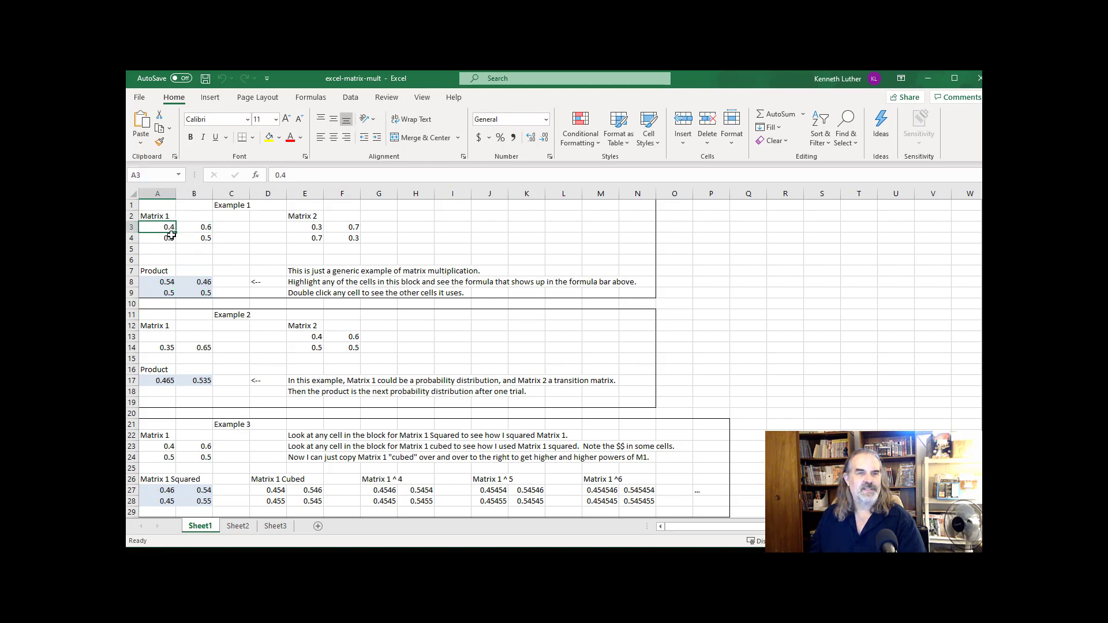
click(168, 238)
click(191, 238)
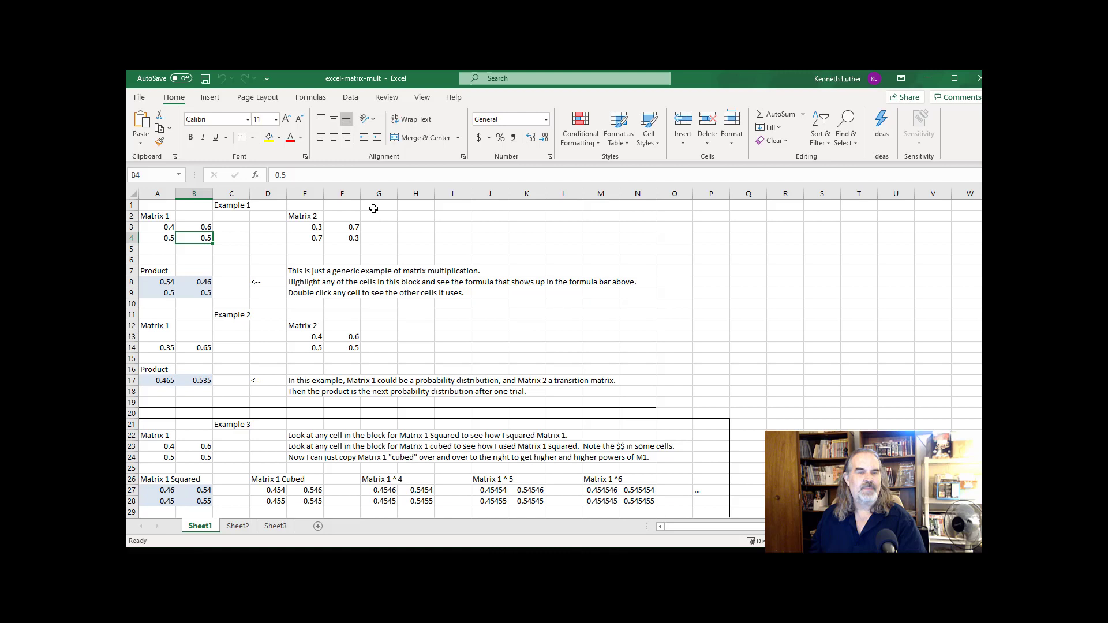
Step: Inspect the Matrix 2 cells E3:F4 holding 0.3, 0.7, 0.7, 0.3
click(315, 226)
click(337, 227)
click(335, 238)
click(312, 238)
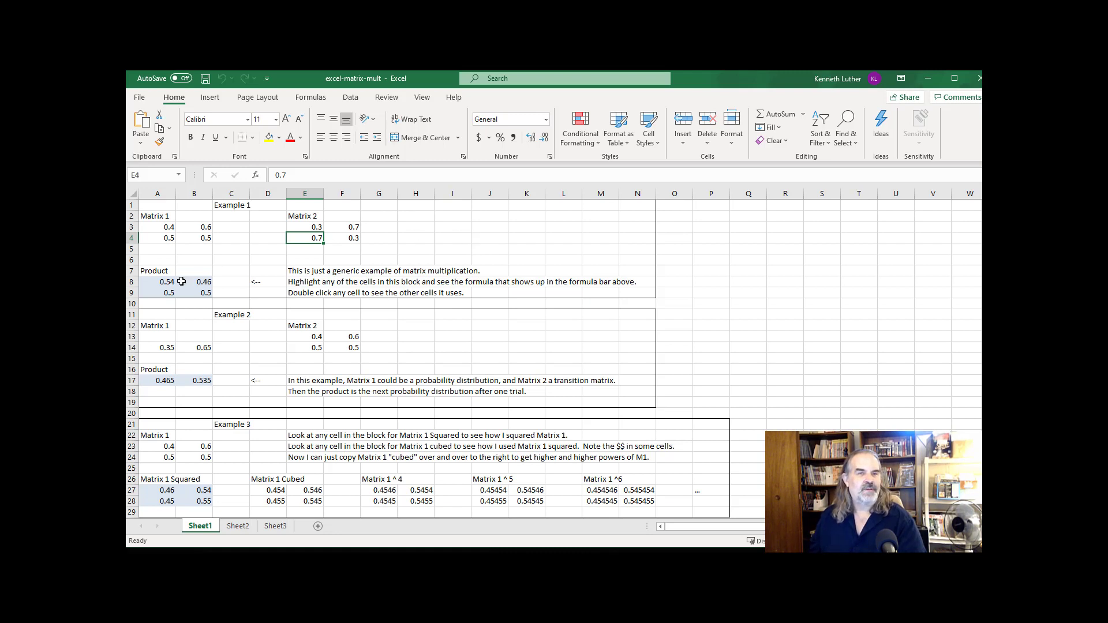
click(161, 285)
drag(161, 285, 192, 291)
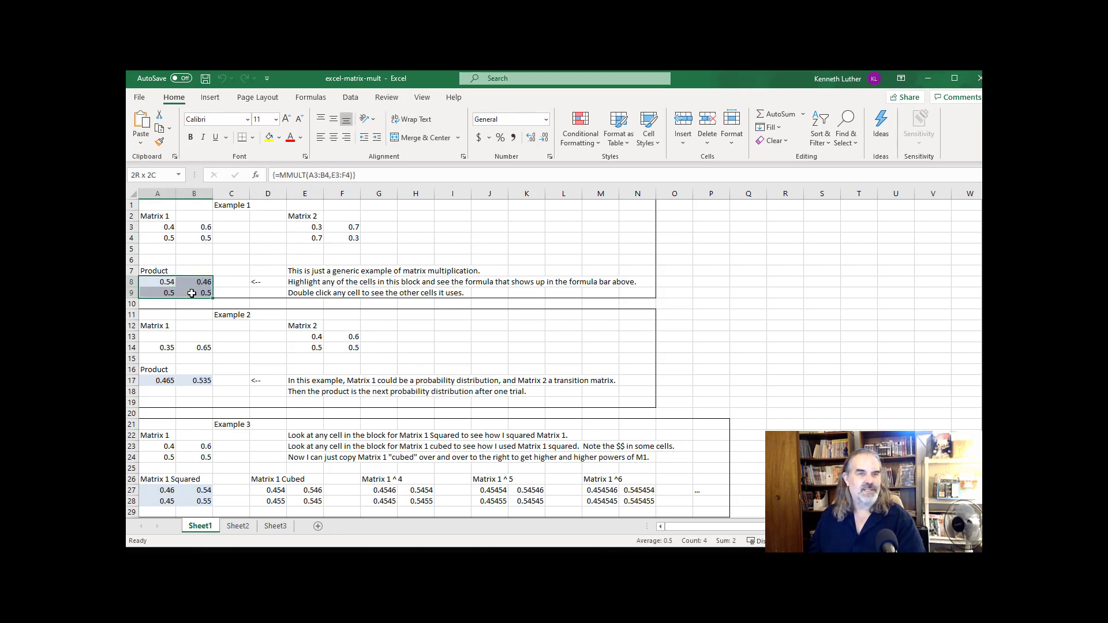
click(222, 271)
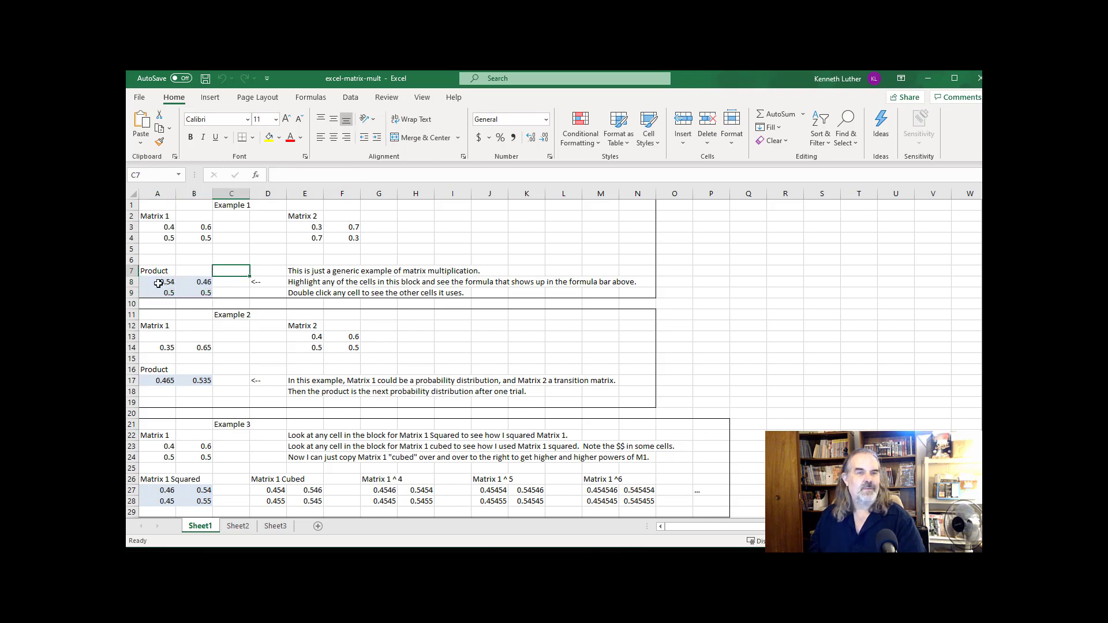
drag(167, 283, 191, 292)
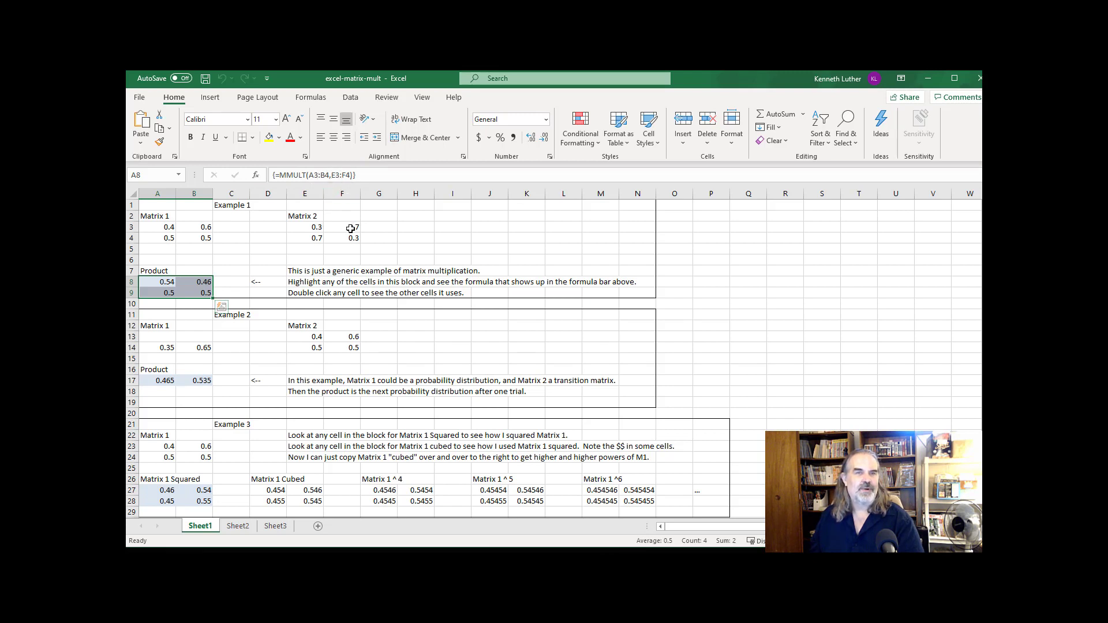
click(261, 282)
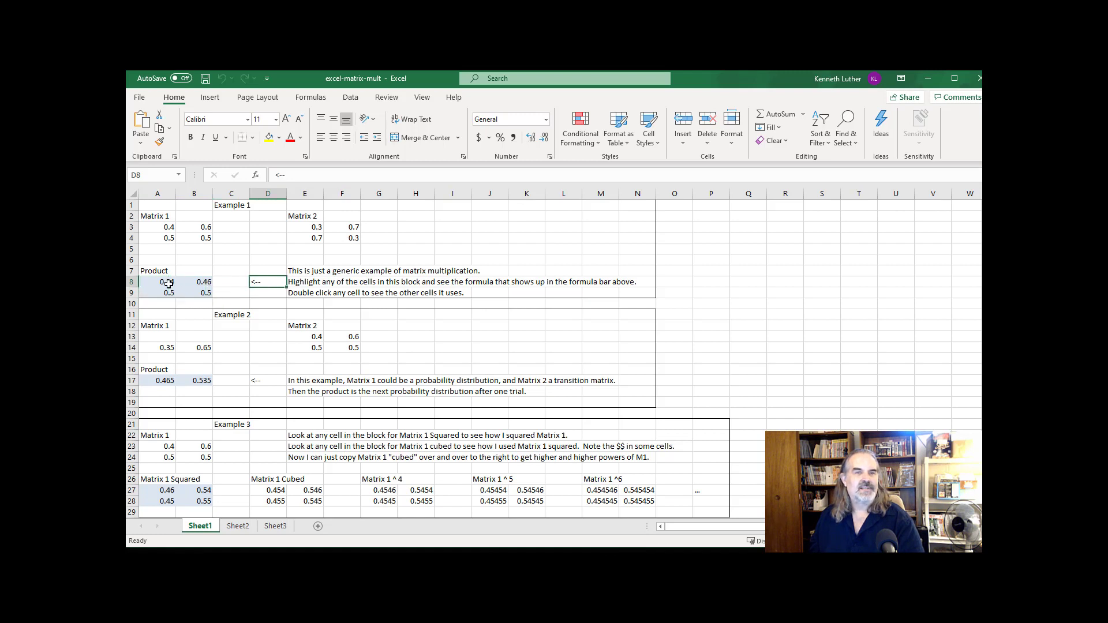
click(167, 283)
click(185, 283)
click(184, 292)
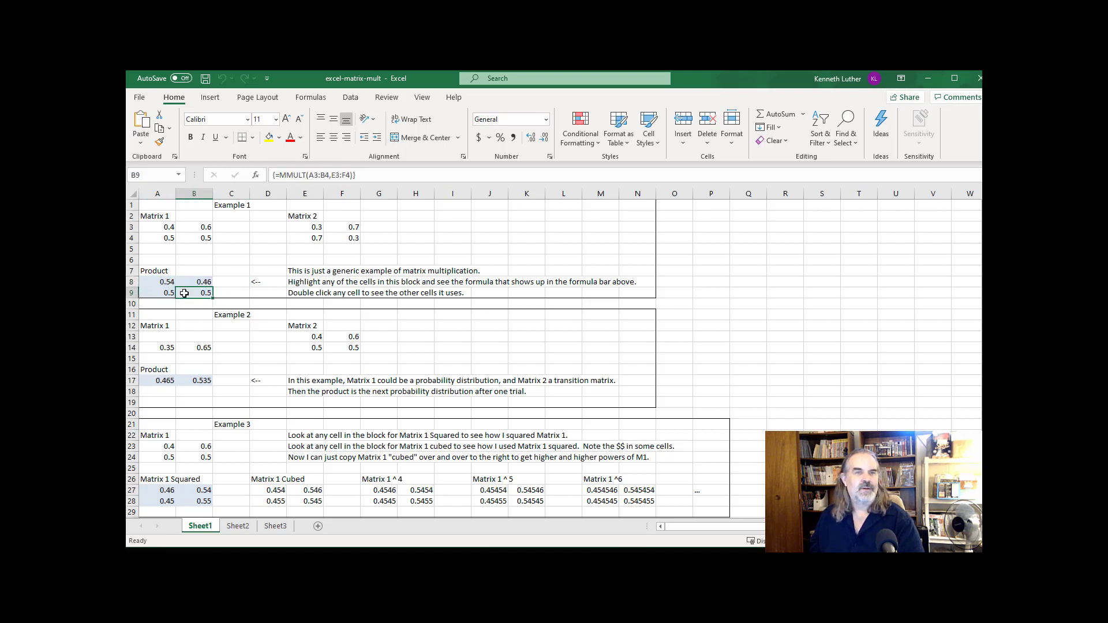
click(160, 293)
click(162, 282)
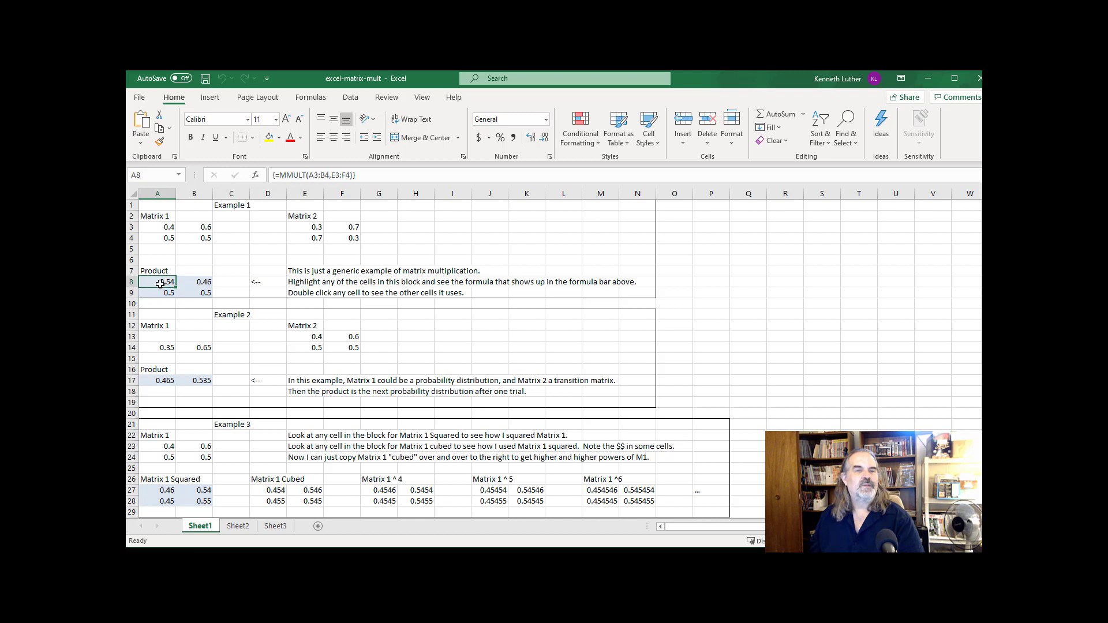
double_click(191, 282)
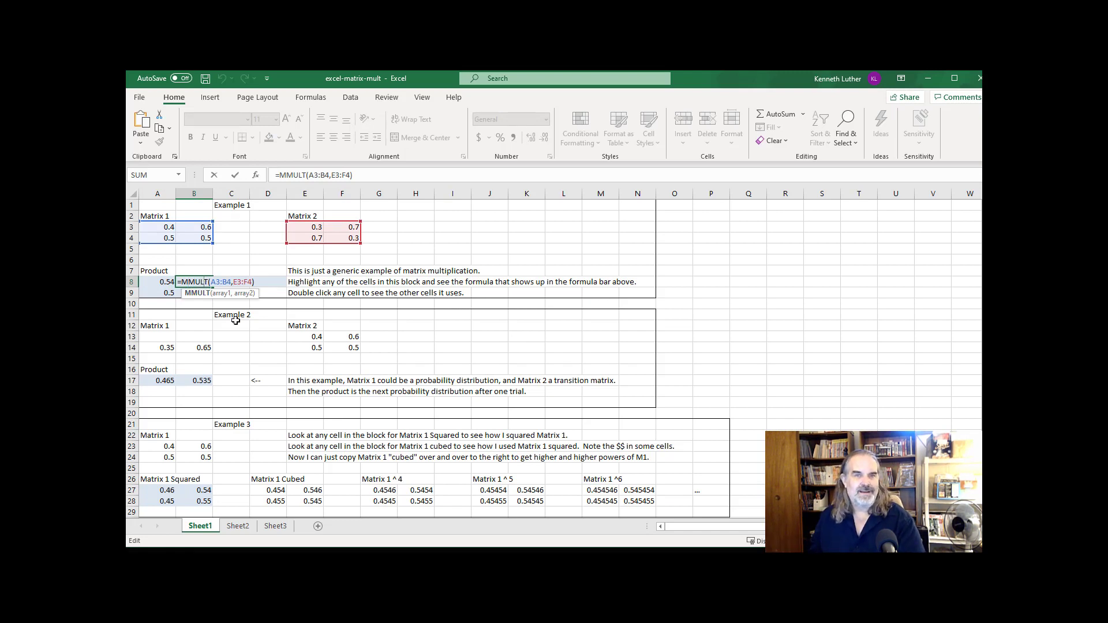
click(254, 341)
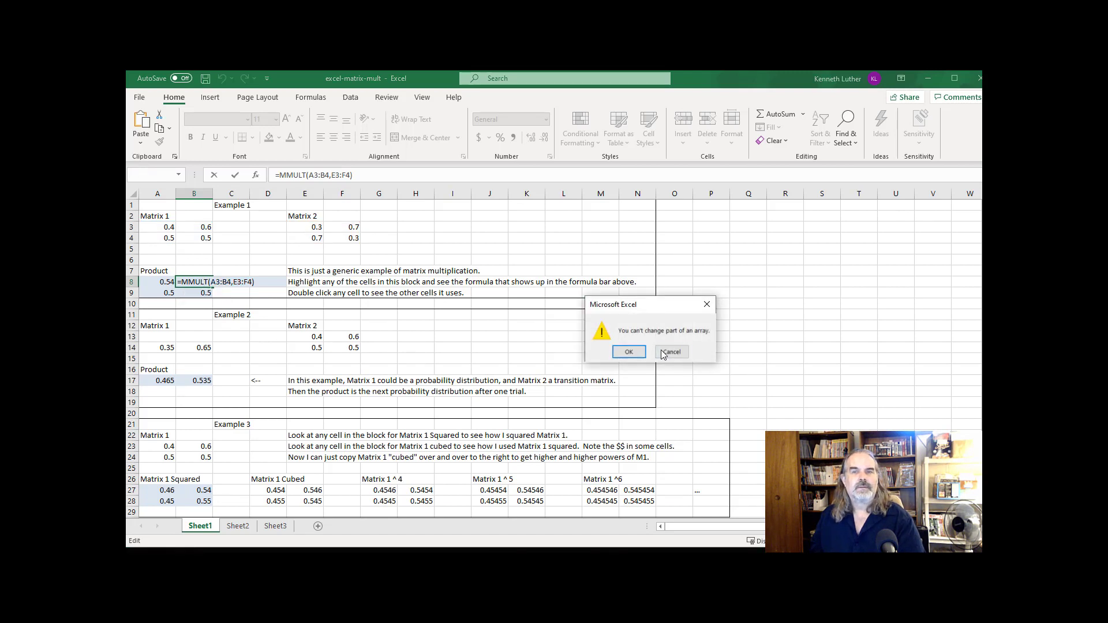
click(671, 352)
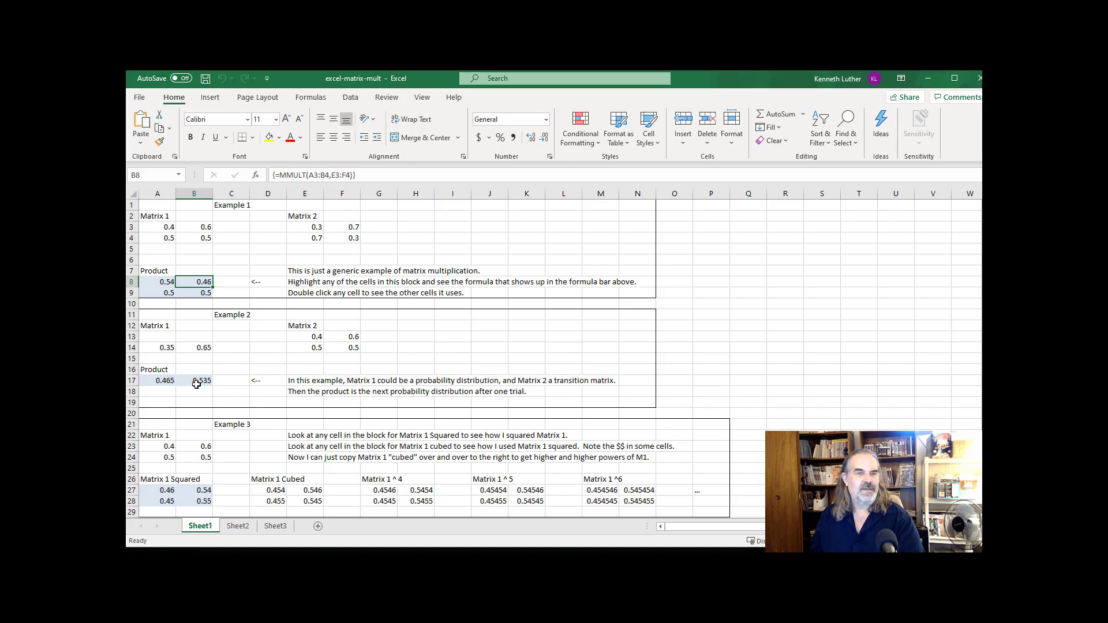
drag(159, 381, 195, 380)
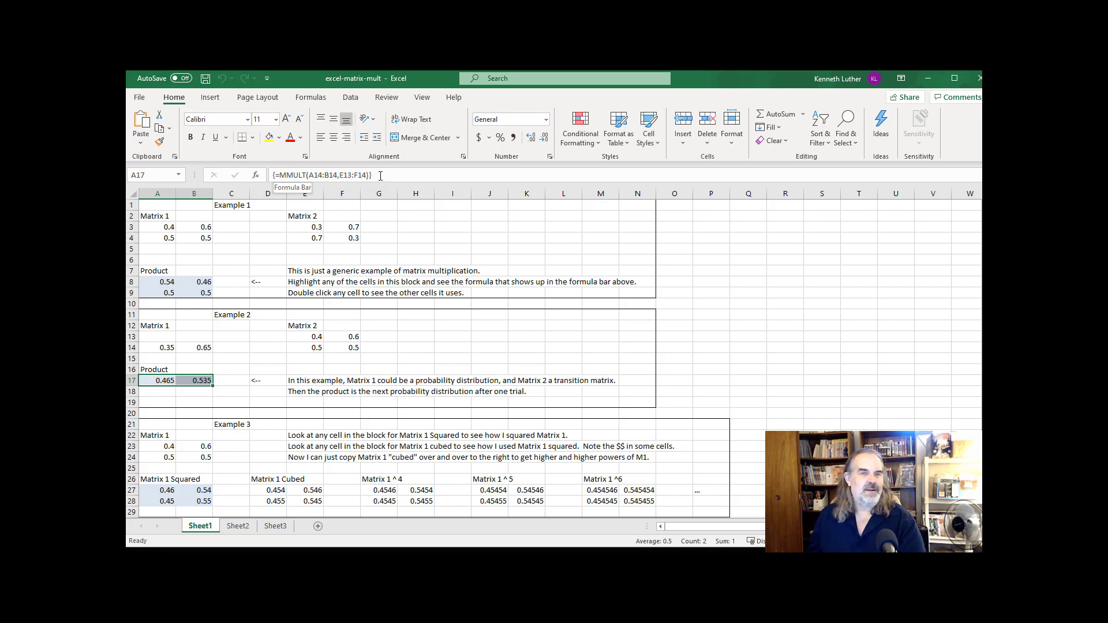
double_click(192, 379)
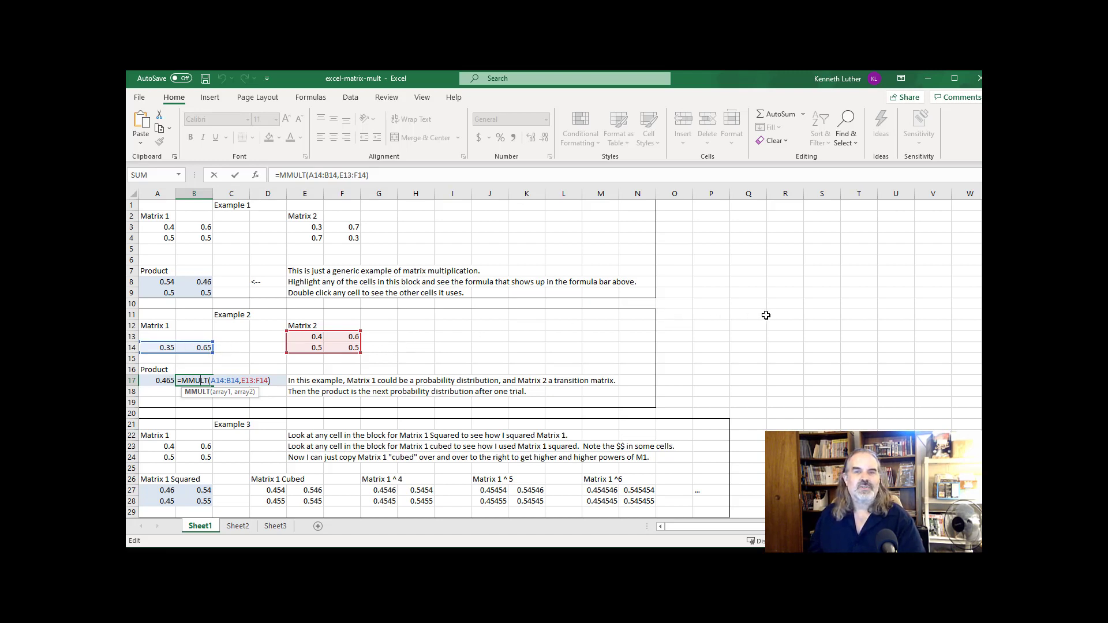
key(Return)
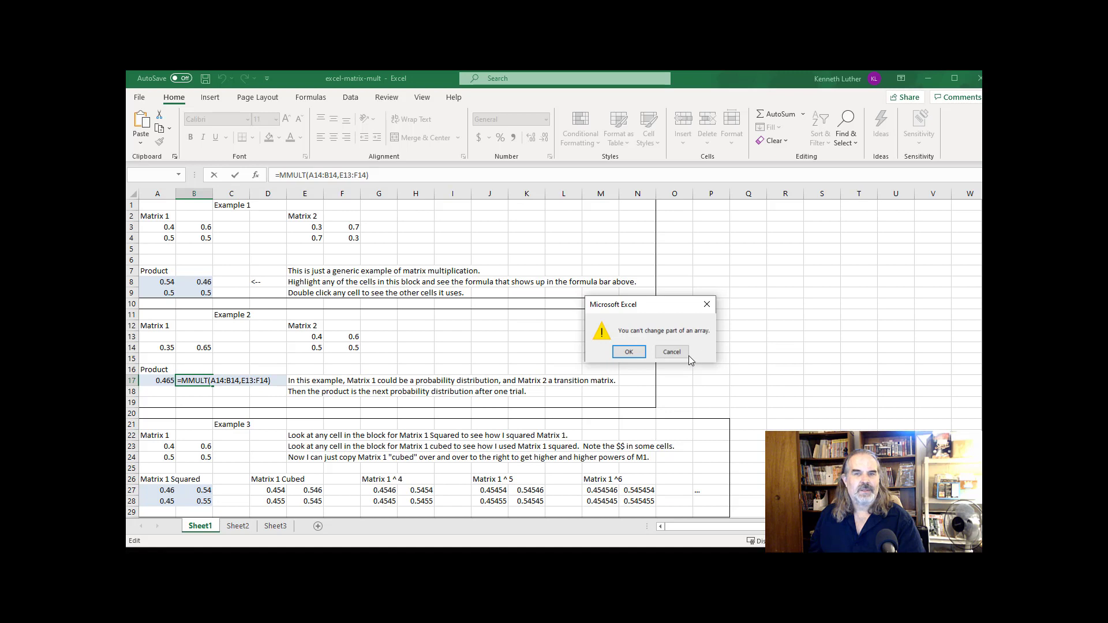
click(670, 351)
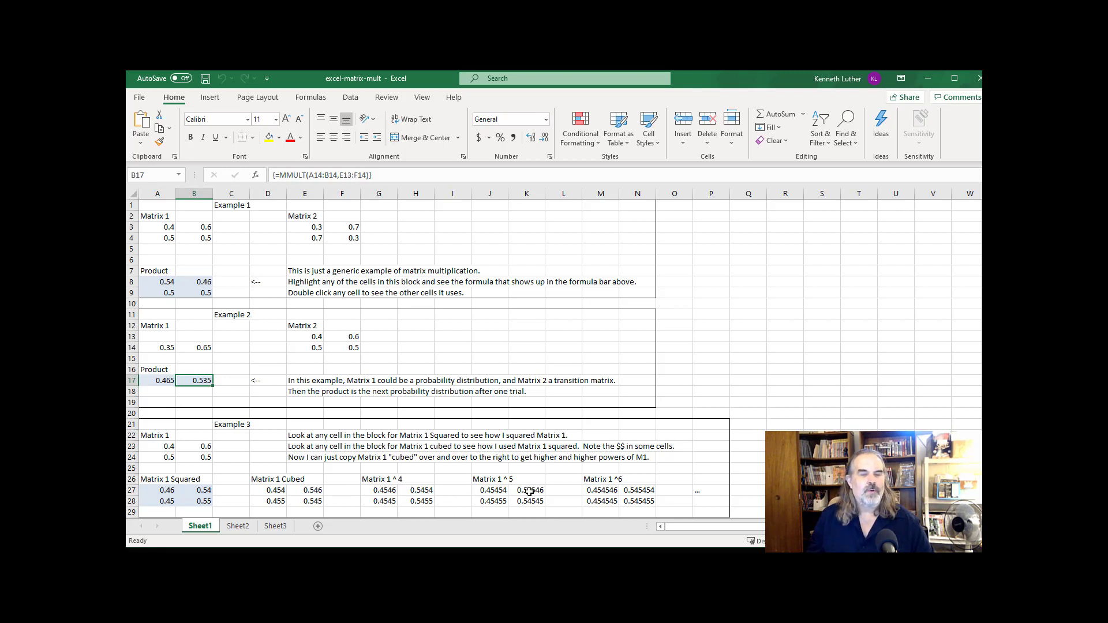
click(164, 446)
click(183, 447)
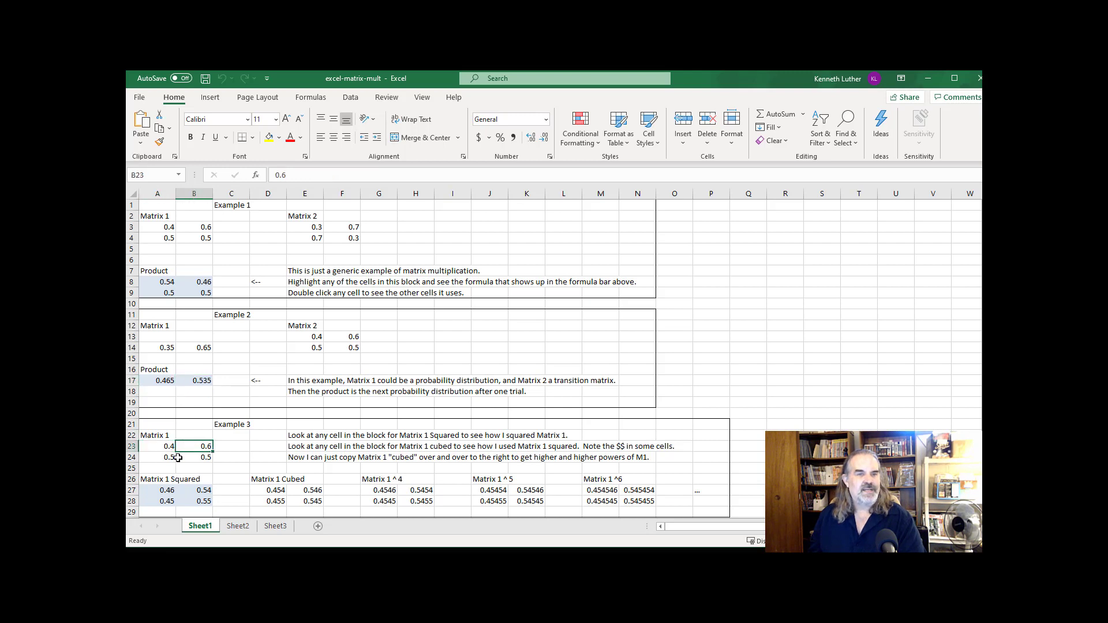
click(173, 457)
click(179, 457)
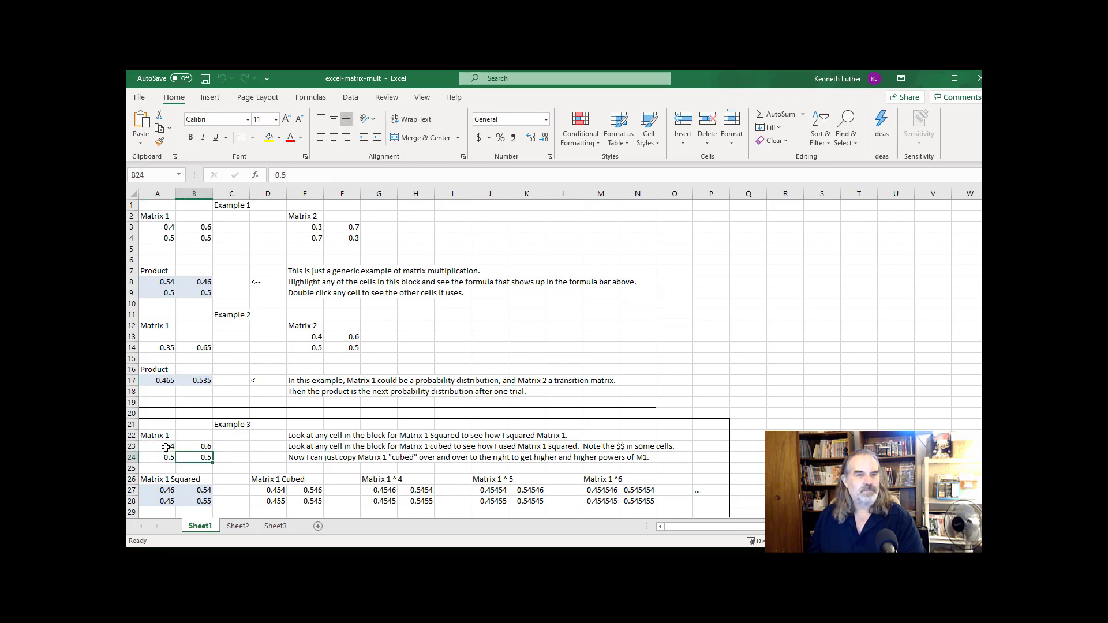
click(165, 449)
click(191, 449)
click(190, 459)
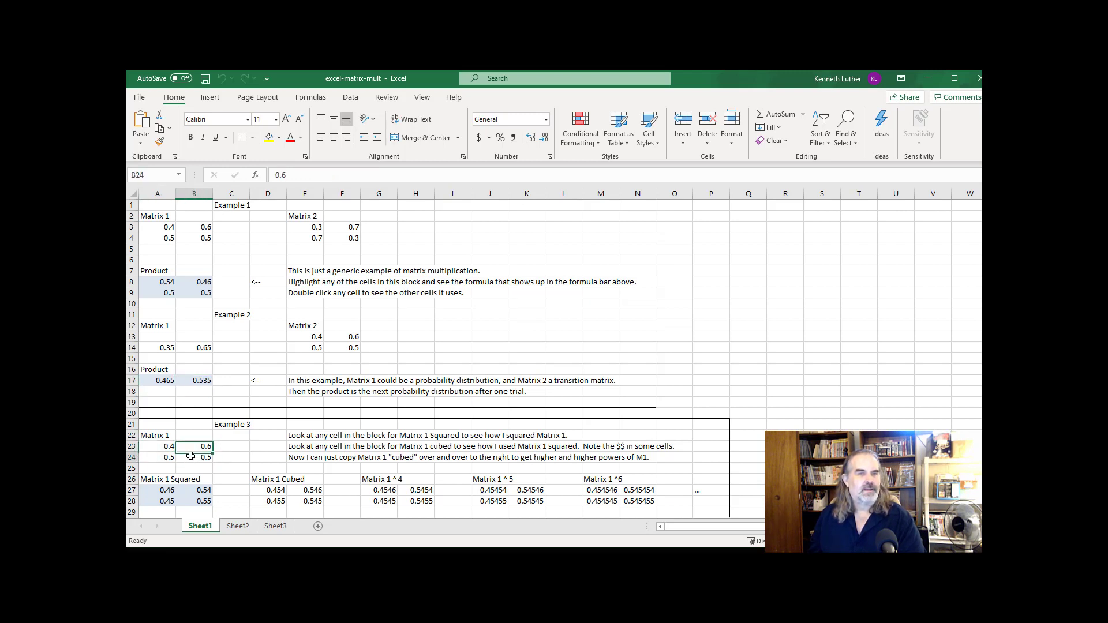
click(160, 457)
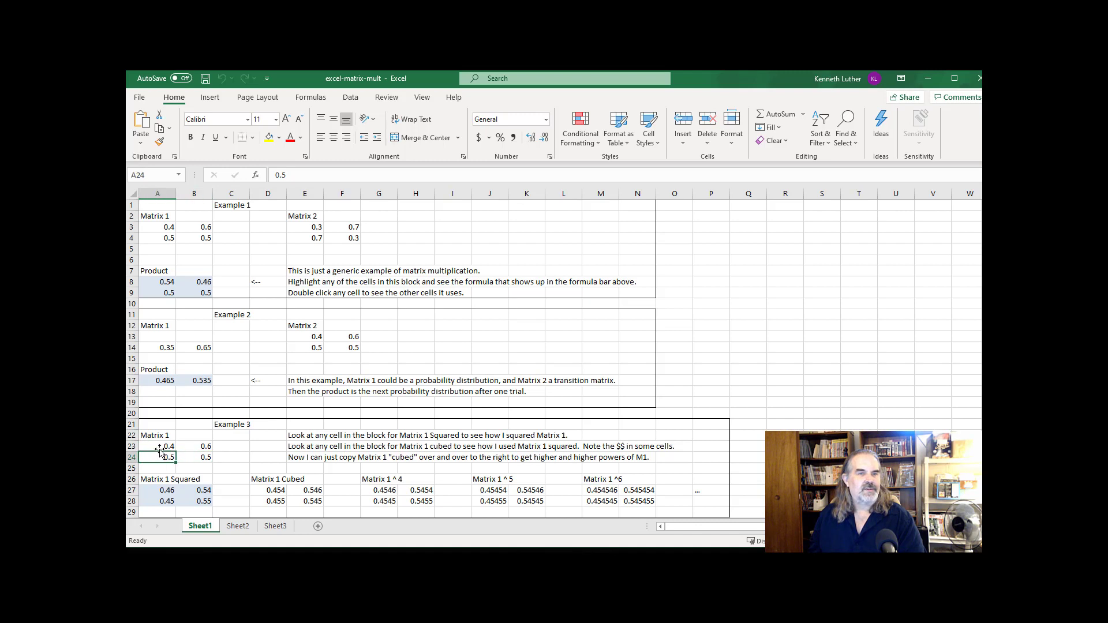
click(182, 490)
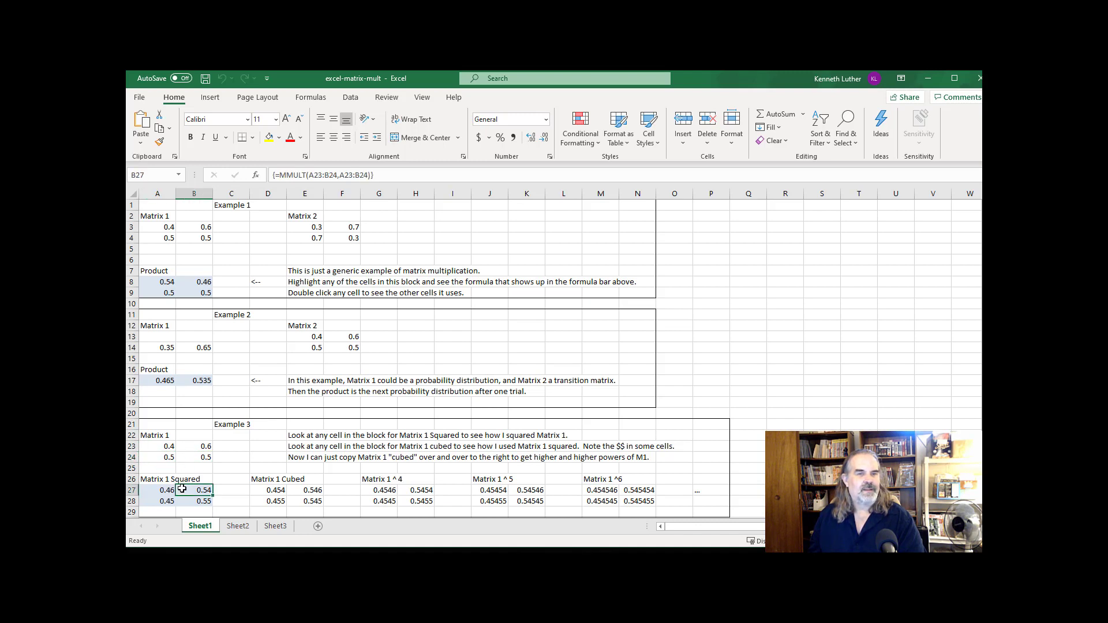
click(277, 490)
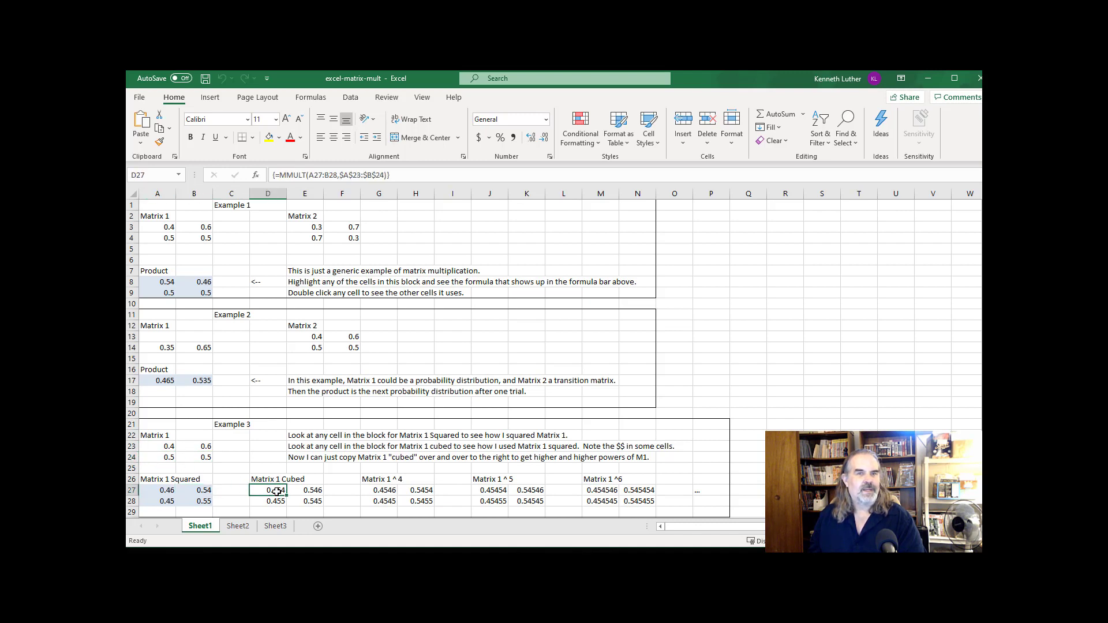
click(382, 492)
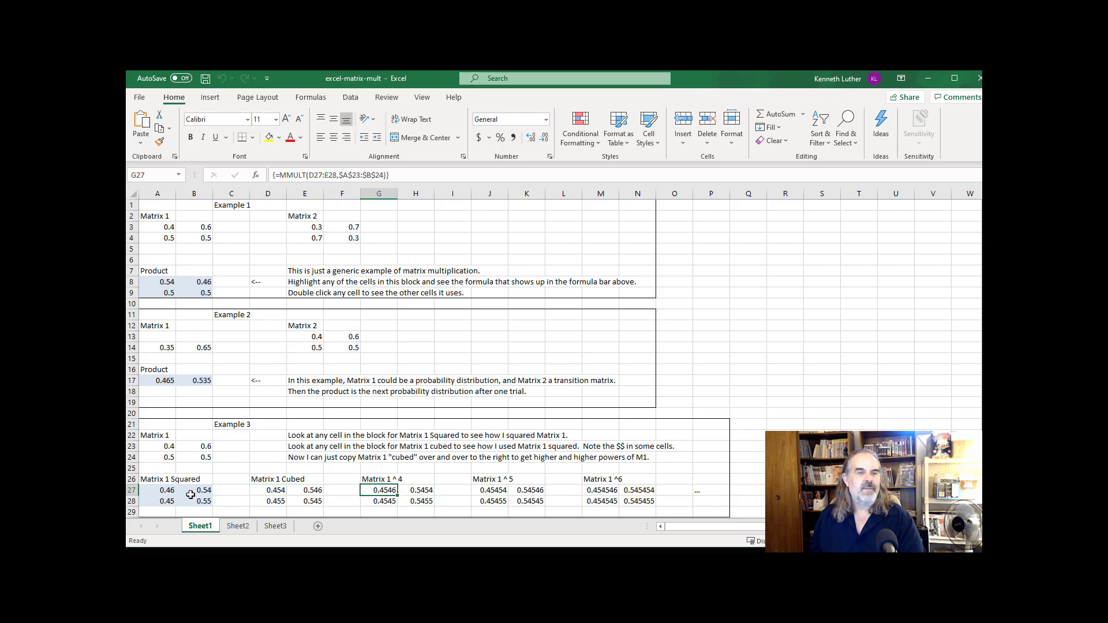
click(275, 491)
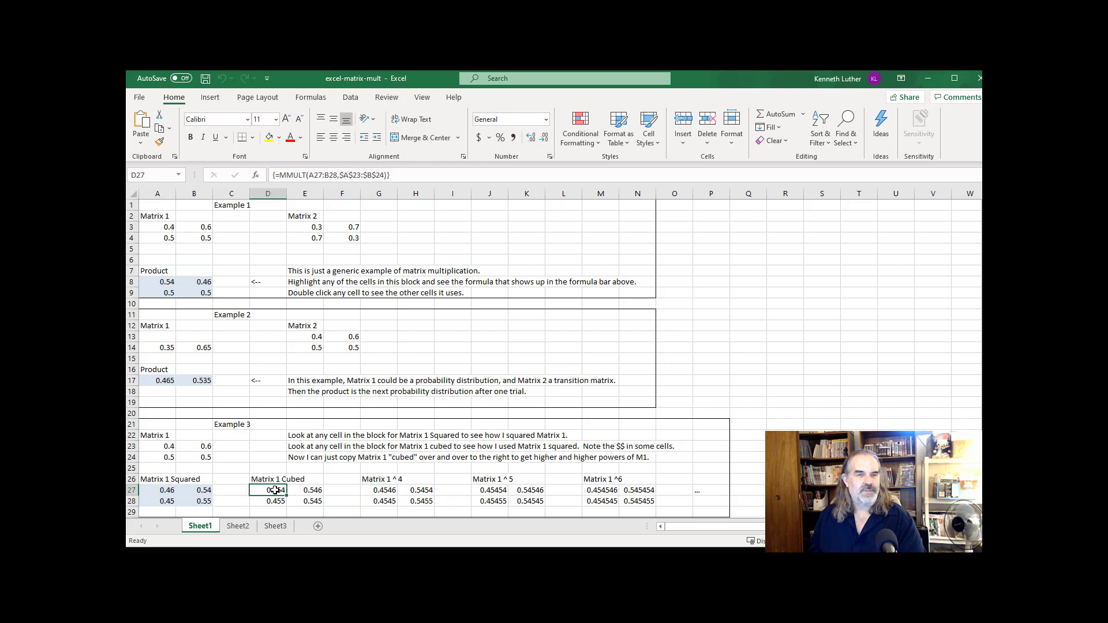
double_click(275, 490)
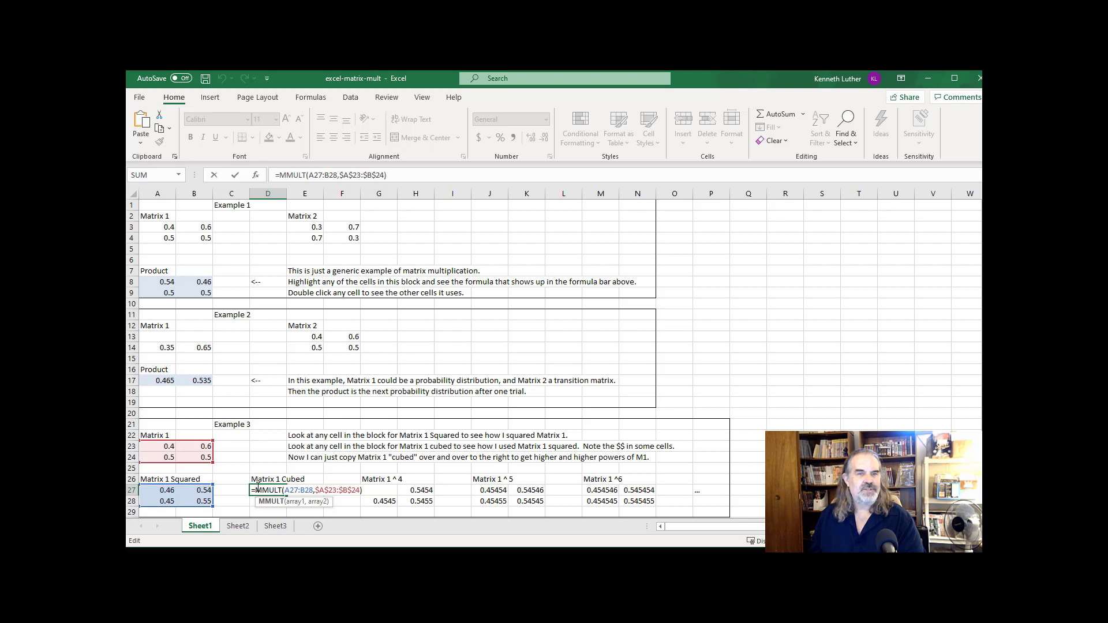
key(Left)
key(Left)
key(Left)
key(Left)
click(430, 491)
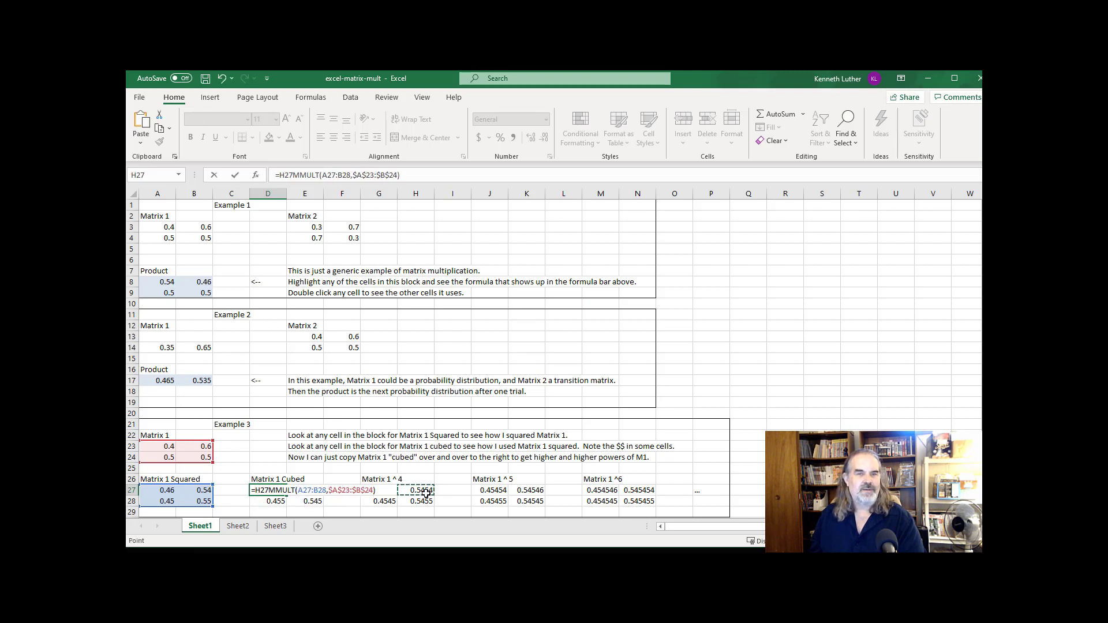
key(Escape)
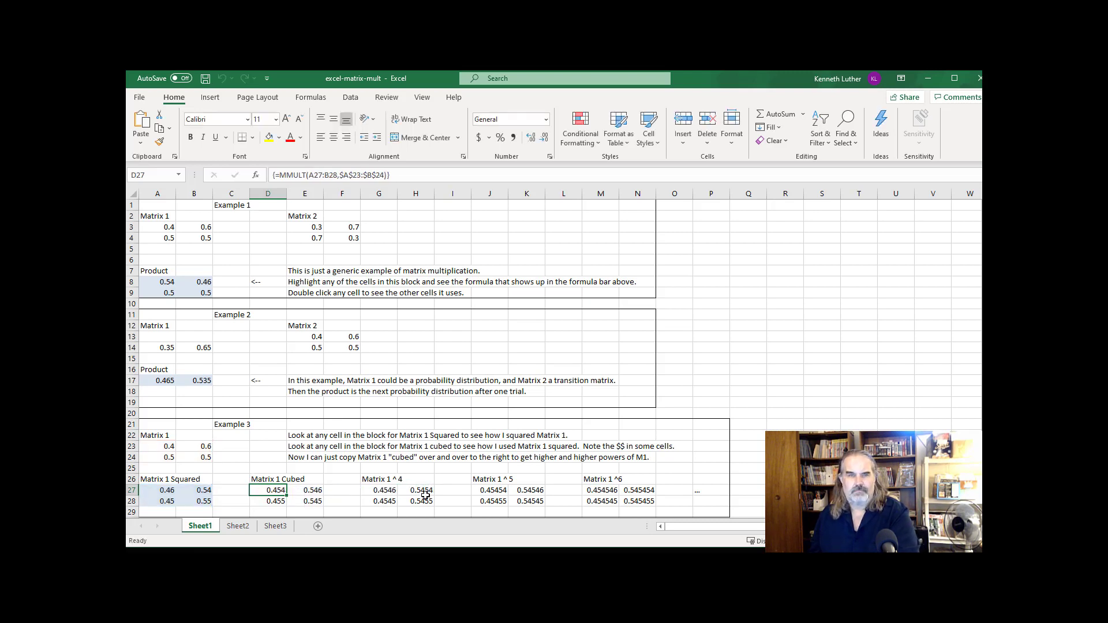
double_click(501, 491)
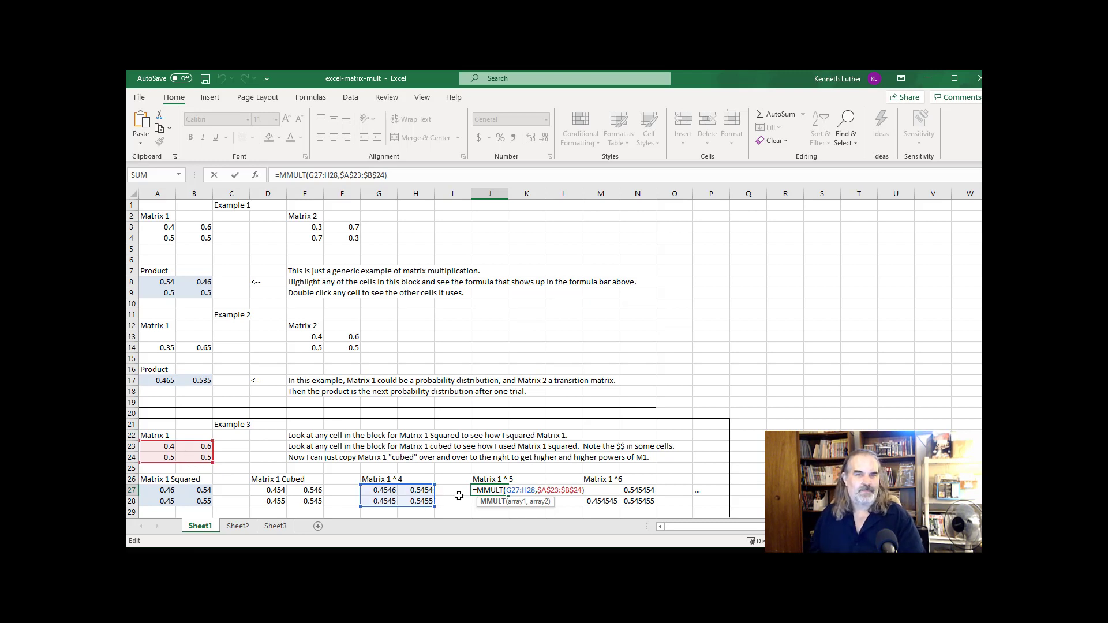
click(478, 491)
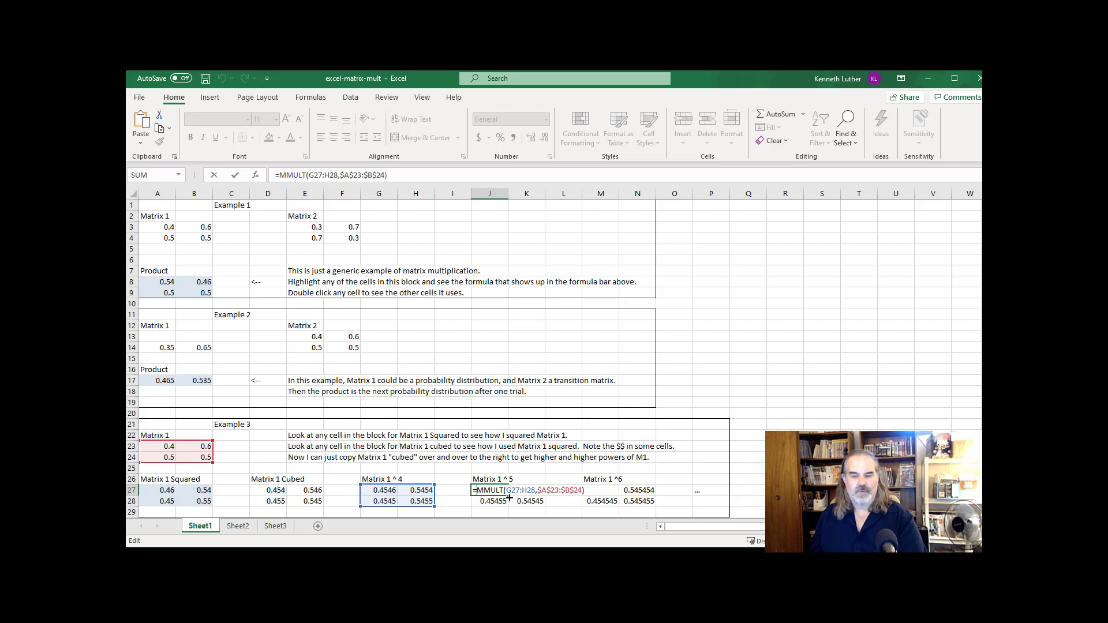
key(ctrl+shift+Return)
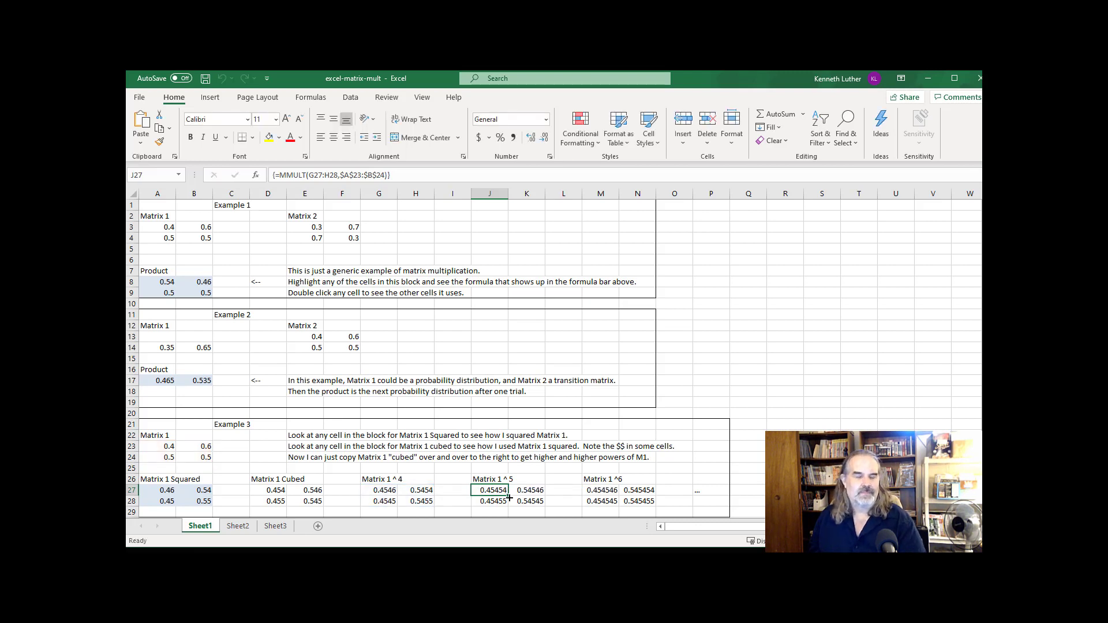